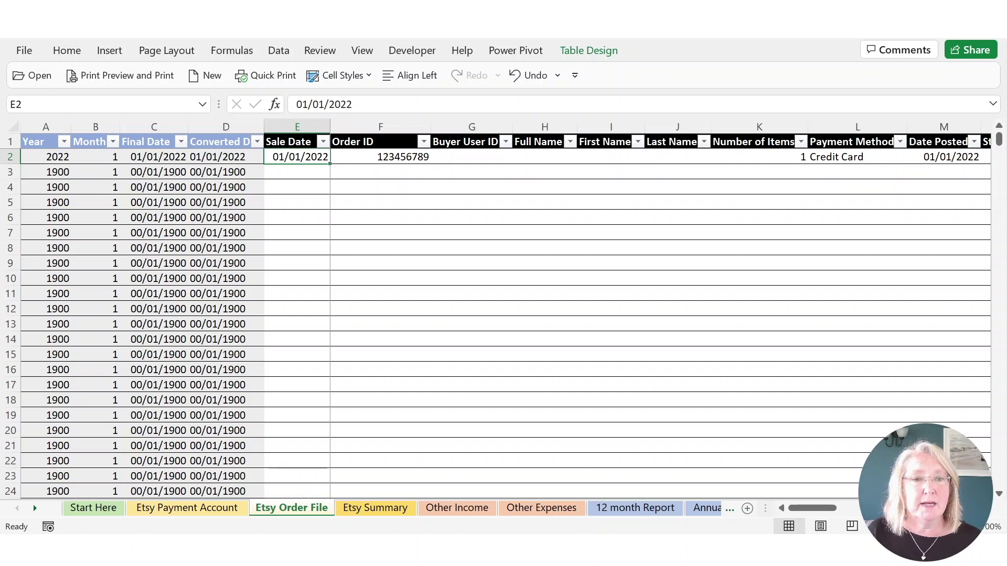
Step: Switch to the Etsy Shop Manager in the browser and go to the shop options' Download Data page
{"action": "left_click", "coordinate": [173, 477]}
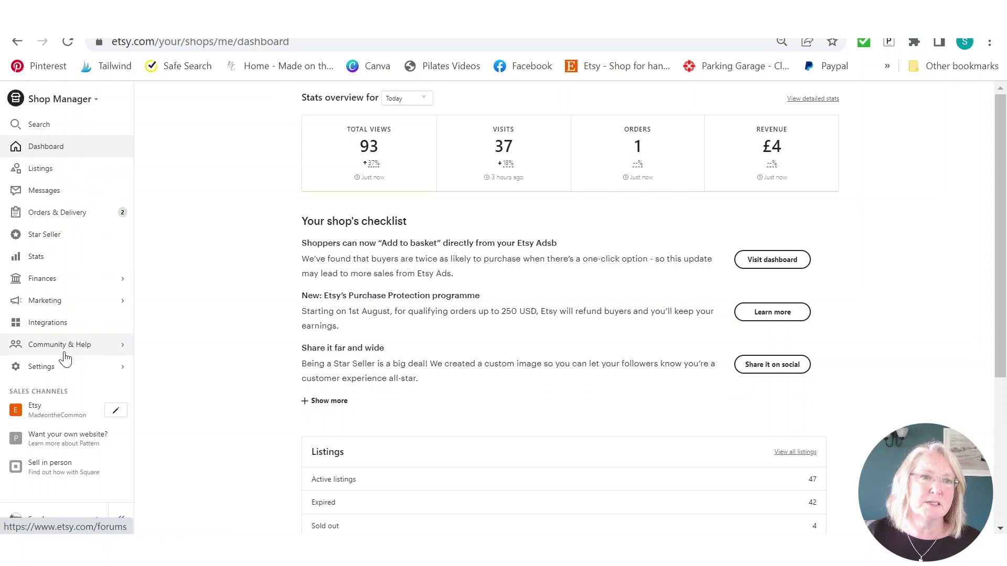
{"action": "left_click", "coordinate": [56, 373]}
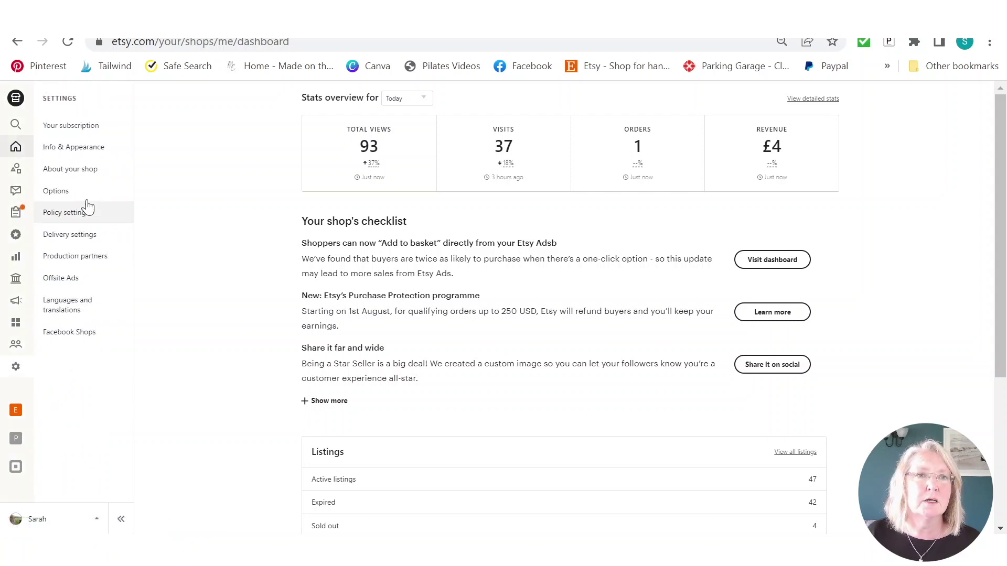
{"action": "left_click", "coordinate": [92, 194]}
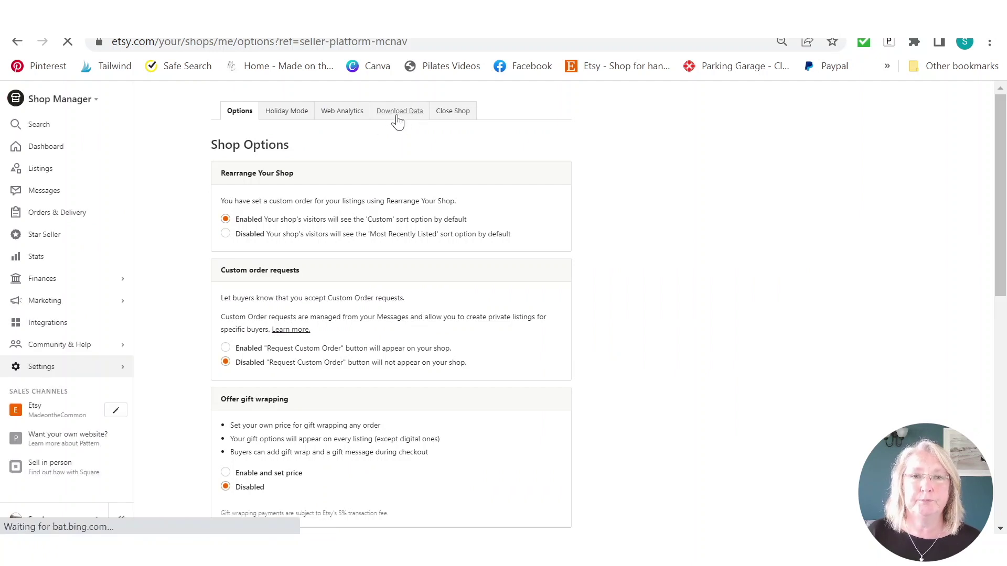
{"action": "left_click", "coordinate": [399, 111]}
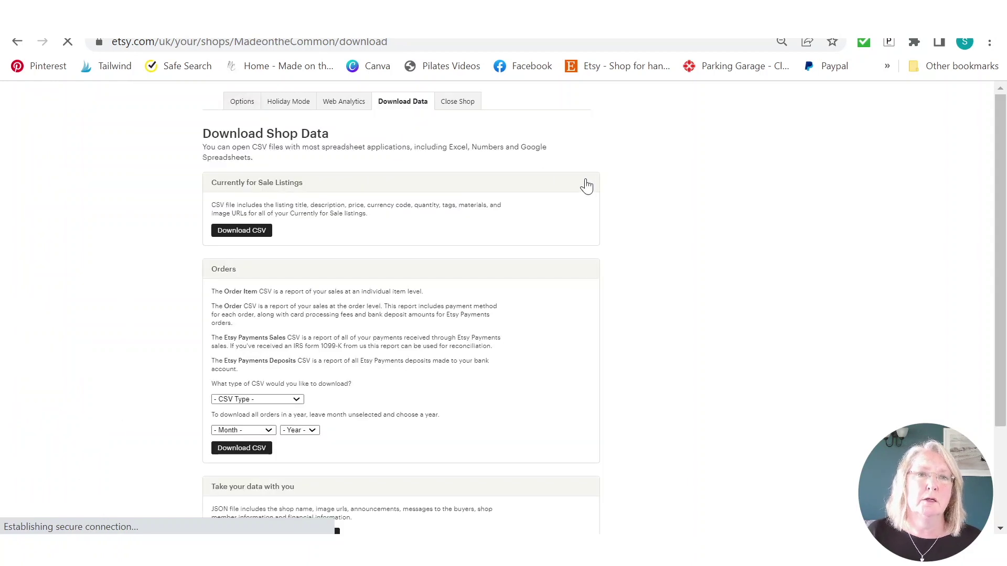
{"action": "scroll", "coordinate": [584, 247], "scroll_direction": "down", "scroll_amount": 3}
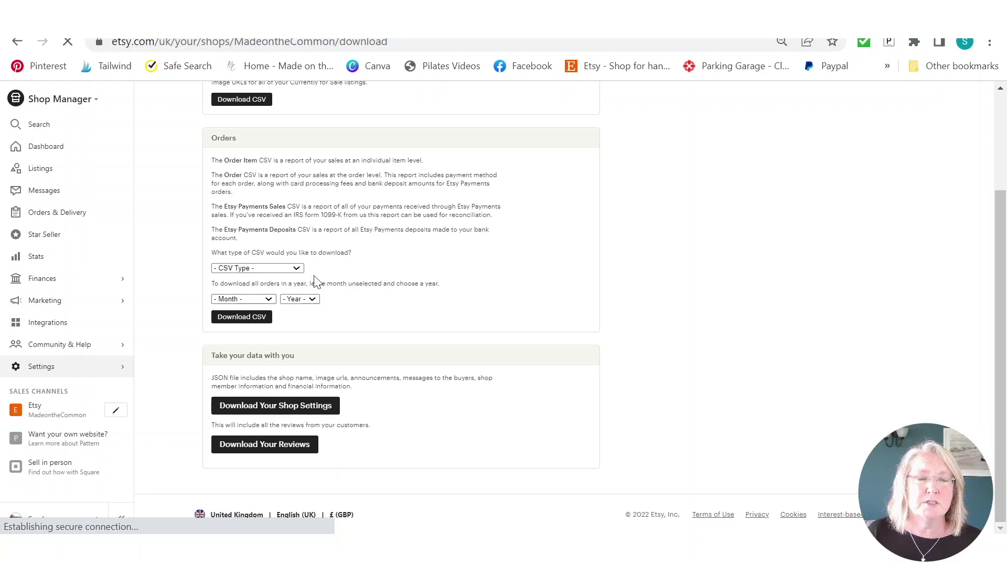
Step: Download the Orders CSV for the year 2022 with no month selected, and open the downloaded file in Excel
{"action": "left_click", "coordinate": [297, 268]}
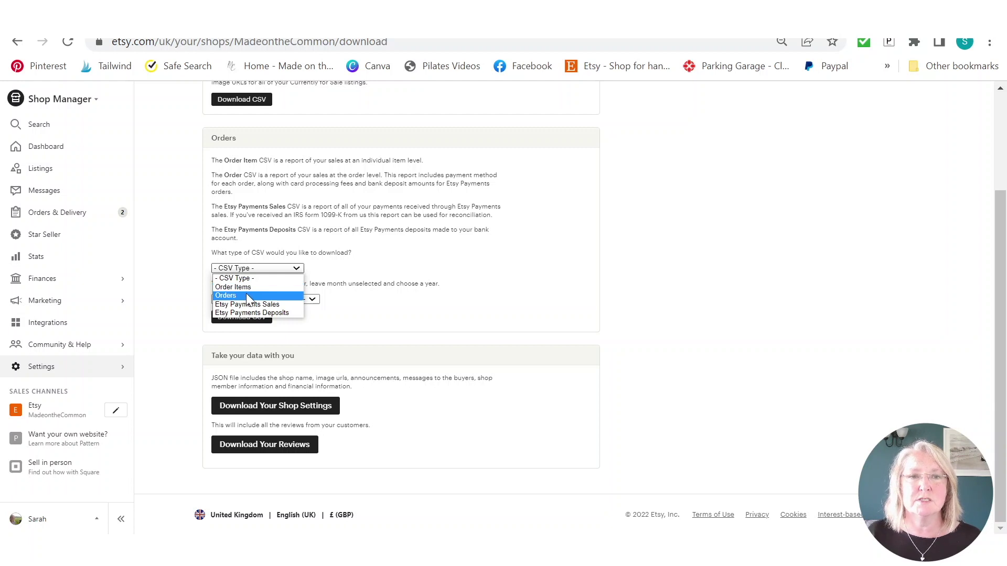
{"action": "left_click", "coordinate": [248, 297]}
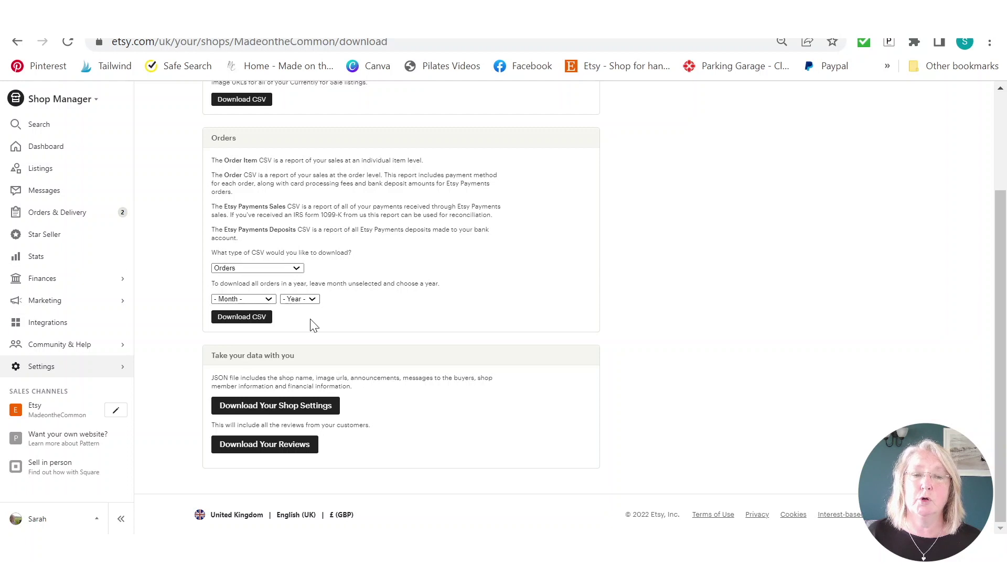
{"action": "left_click", "coordinate": [314, 298]}
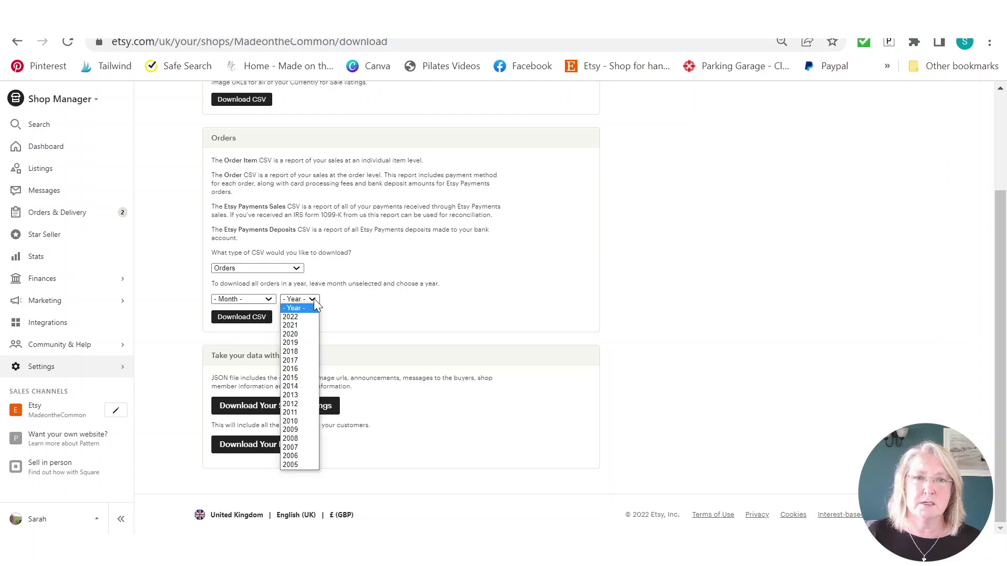
{"action": "left_click", "coordinate": [293, 317]}
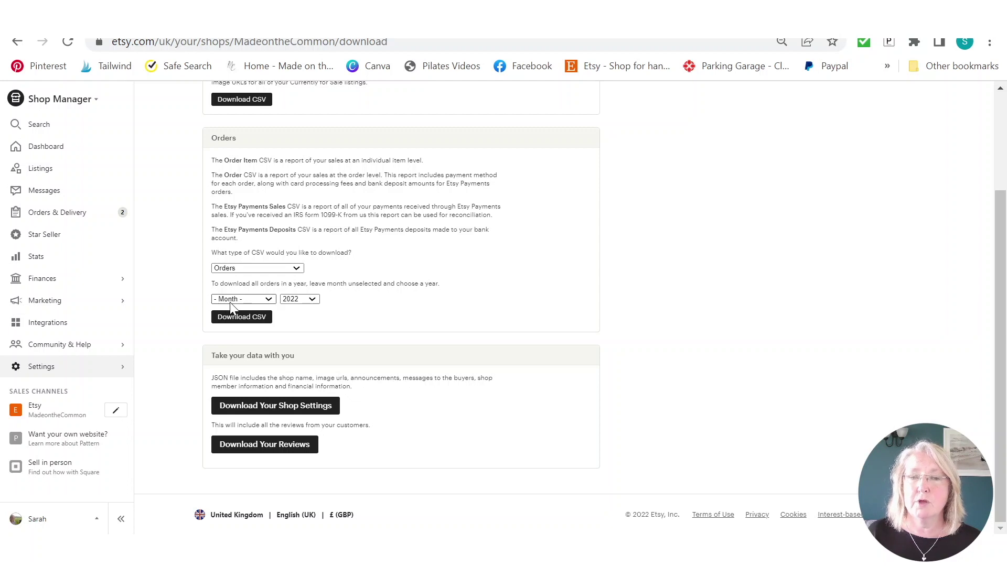
{"action": "left_click", "coordinate": [302, 302]}
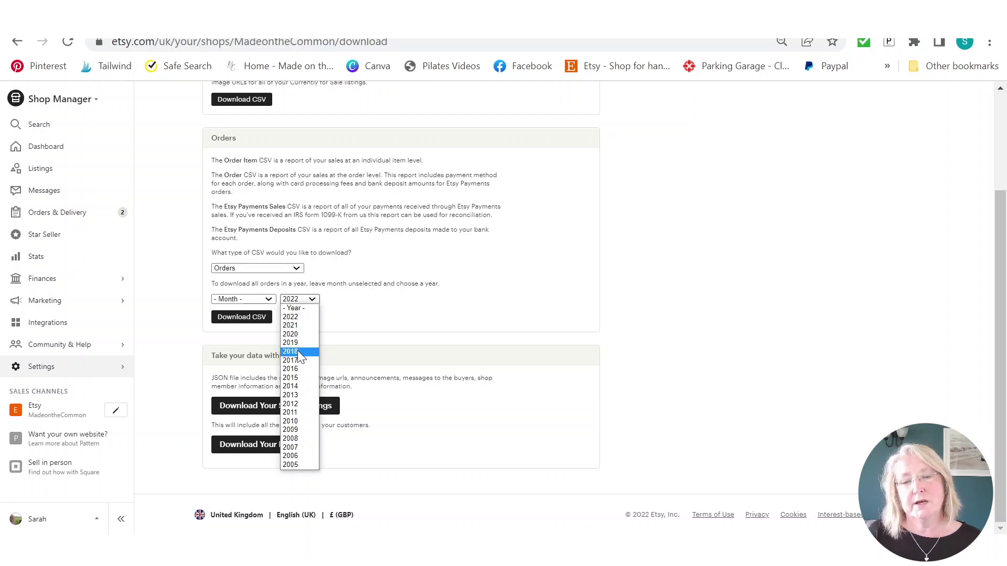
{"action": "left_click", "coordinate": [308, 317]}
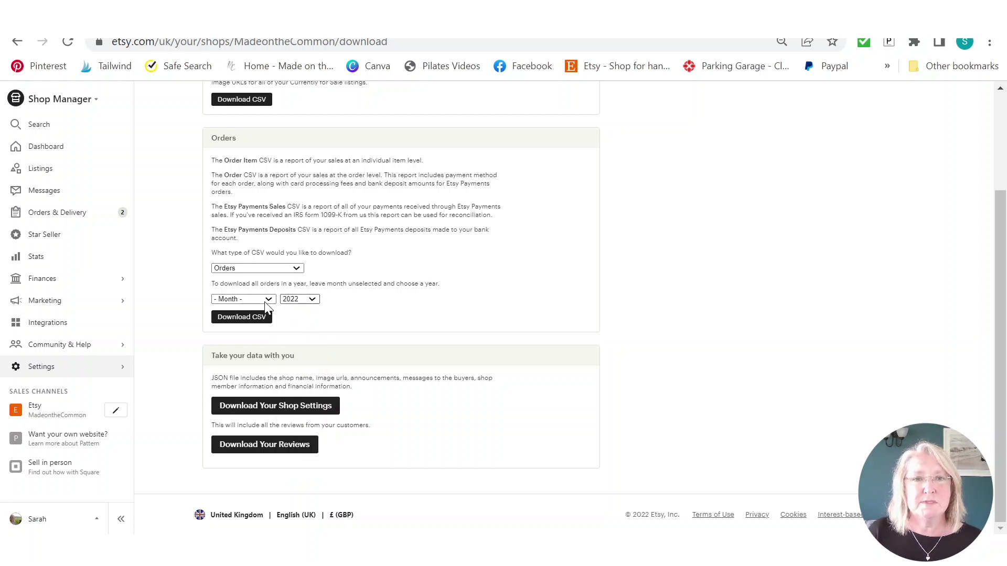
{"action": "left_click", "coordinate": [241, 318]}
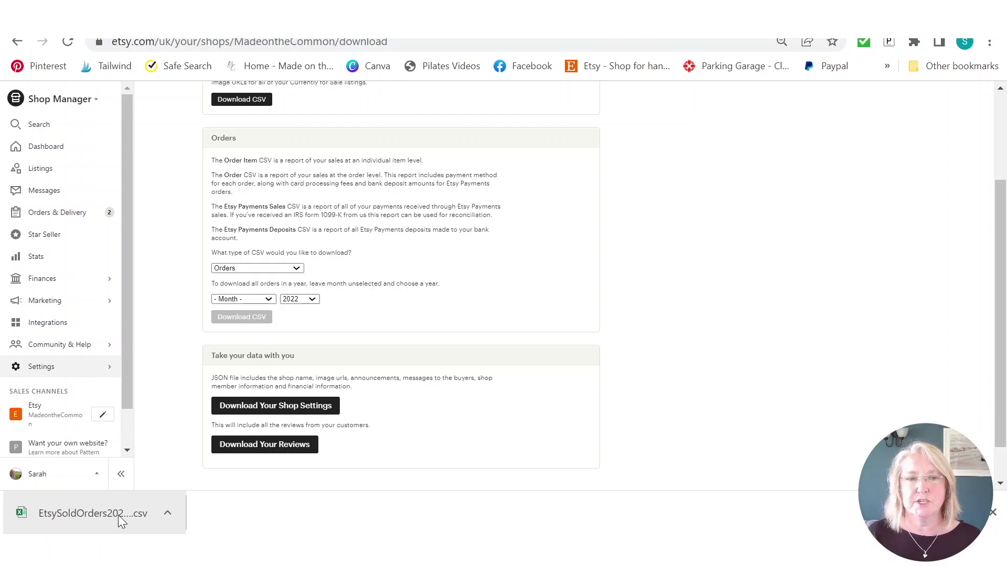
{"action": "left_click", "coordinate": [113, 512]}
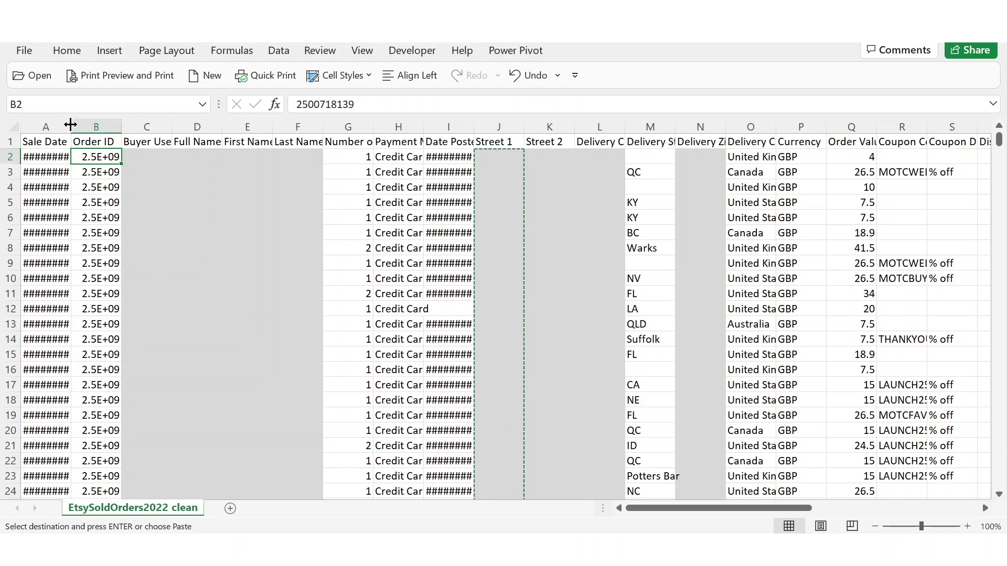
Step: Widen the Sale Date and Date Posted columns so their dates display in full
{"action": "left_click_drag", "start_coordinate": [71, 124], "coordinate": [84, 124]}
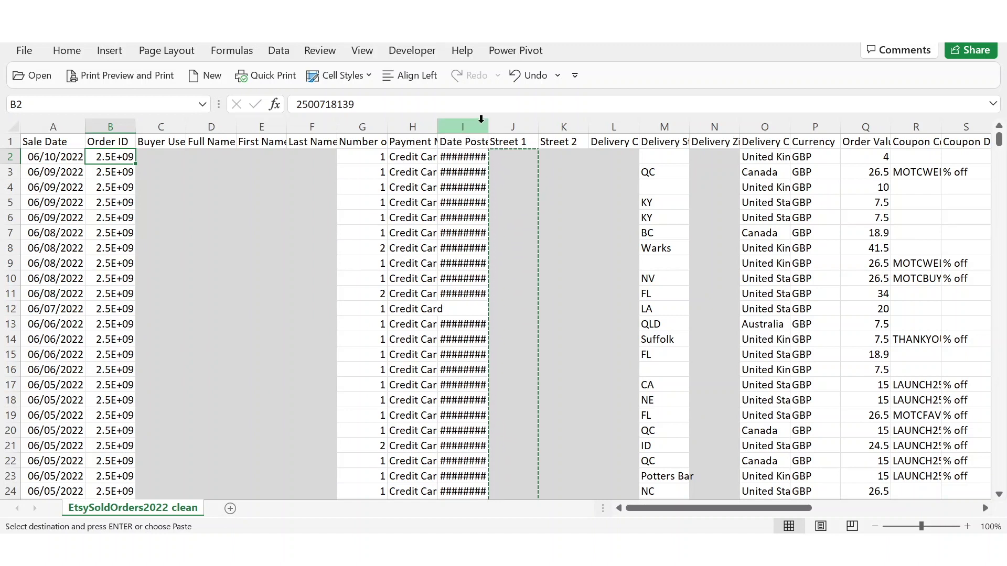
{"action": "left_click_drag", "start_coordinate": [488, 126], "coordinate": [505, 124]}
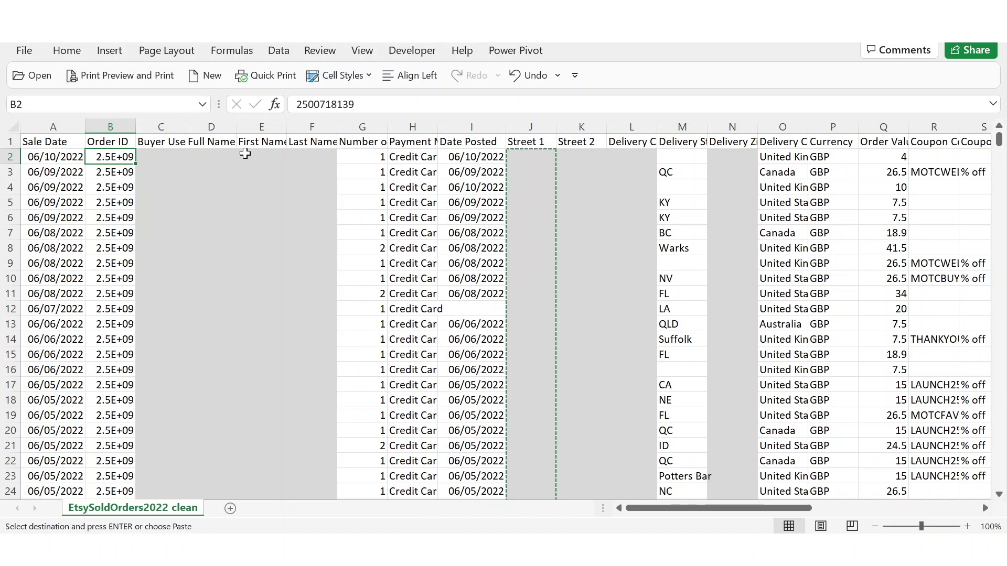
Step: Copy all order data from A2 through AJ565, leaving out the header row
{"action": "left_click", "coordinate": [45, 157]}
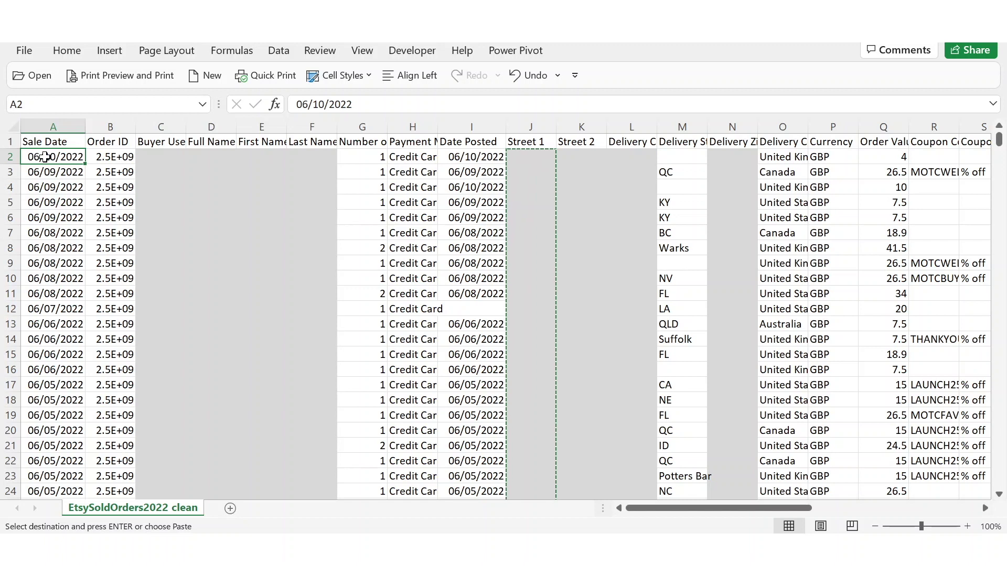
{"action": "left_click_drag", "start_coordinate": [45, 156], "coordinate": [66, 161]}
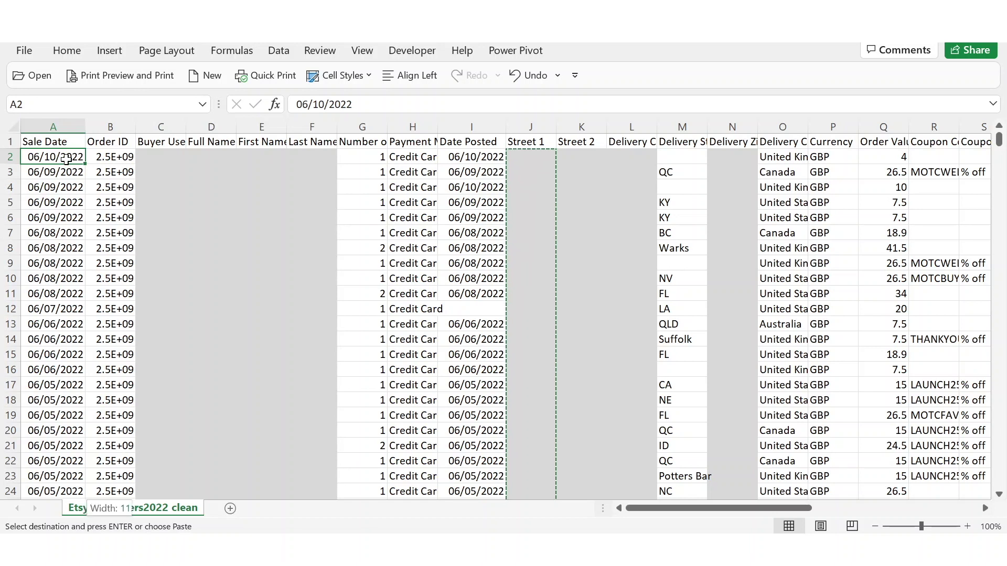
{"action": "key", "text": "ctrl+shift+Down"}
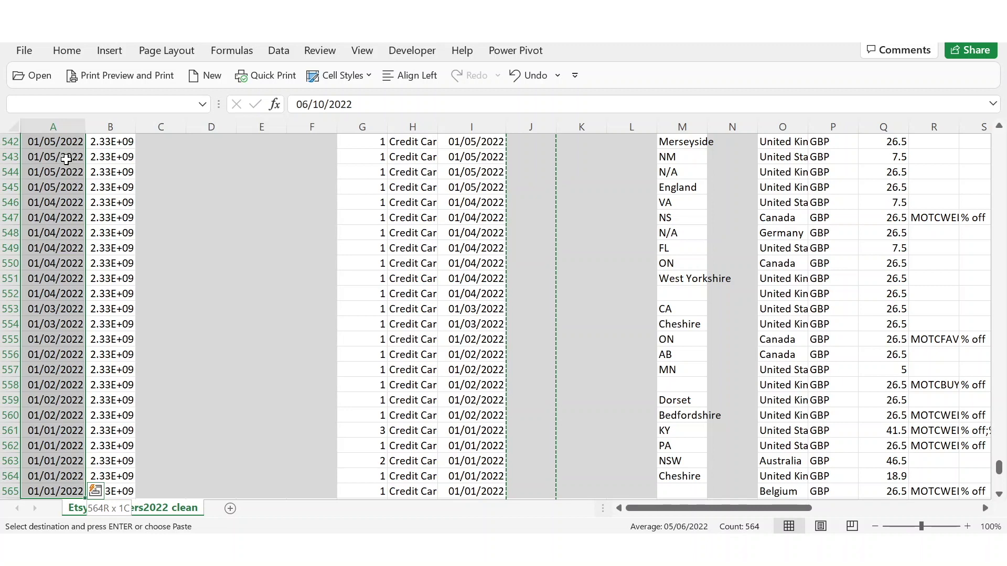
{"action": "scroll", "coordinate": [66, 158], "scroll_direction": "down", "scroll_amount": 1}
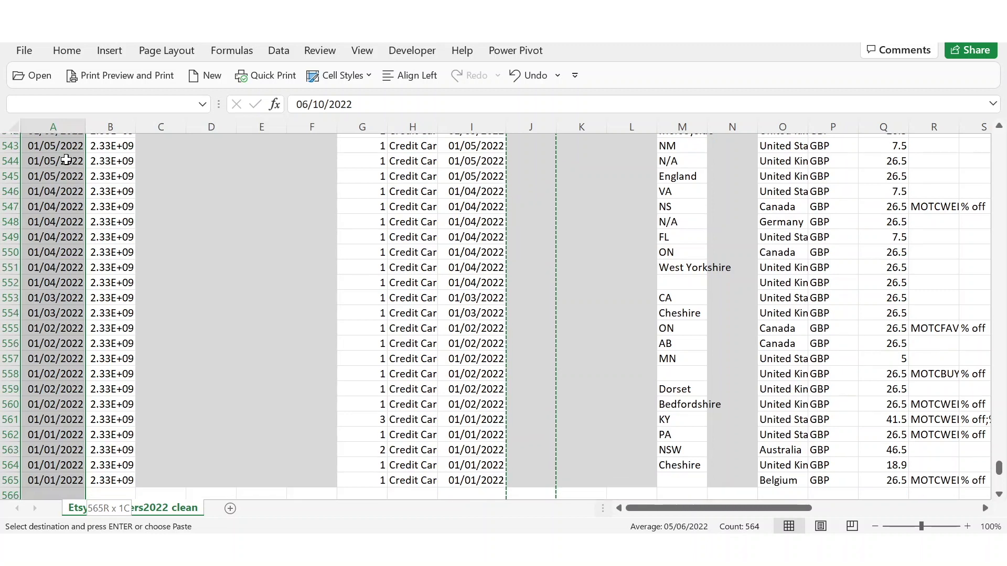
{"action": "left_click_drag", "start_coordinate": [66, 159], "coordinate": [66, 159]}
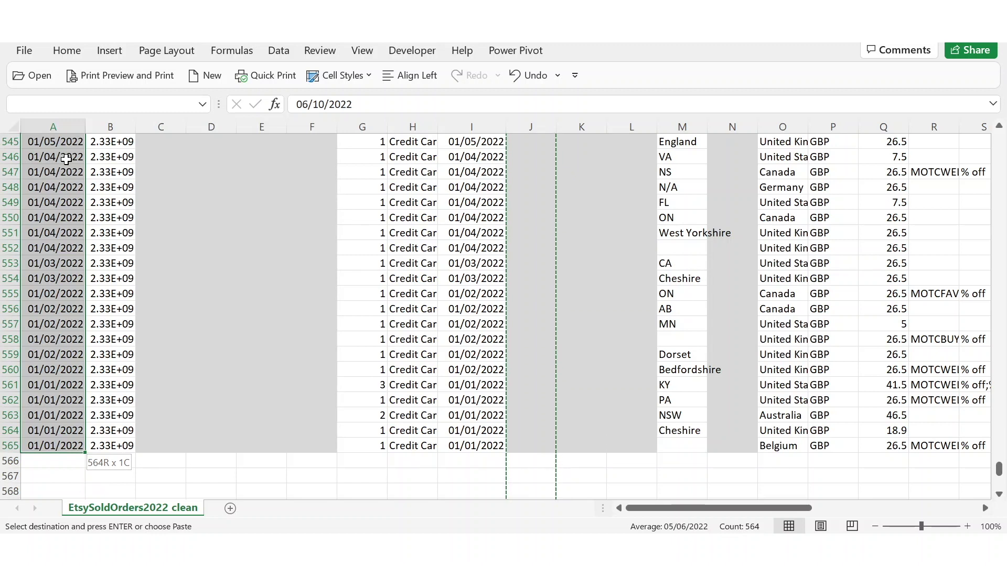
{"action": "key", "text": "shift+Right"}
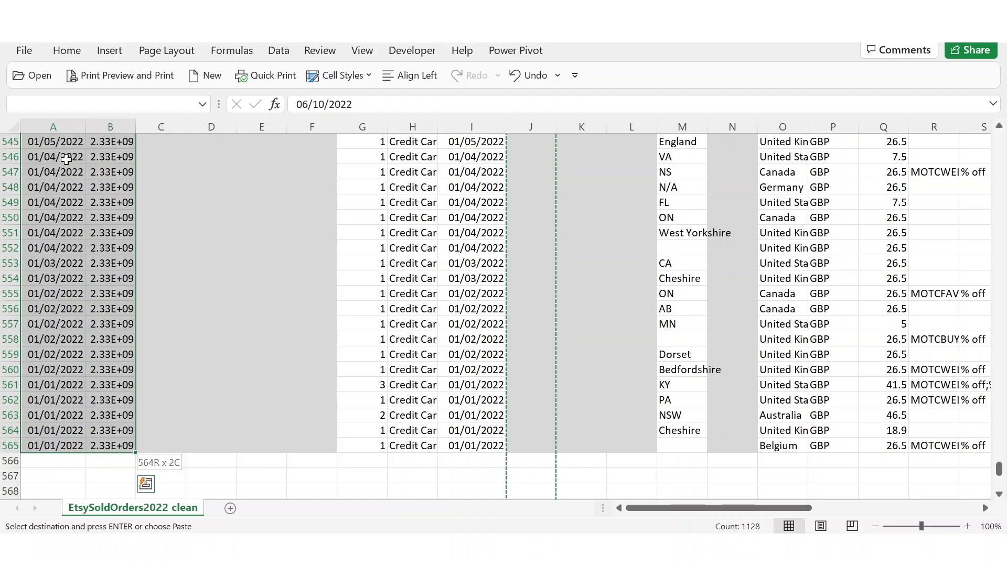
{"action": "key", "text": "shift+Right"}
{"action": "key", "text": "shift+Right"}
{"action": "key", "text": "shift+Right"}
{"action": "key", "text": "shift+Right"}
{"action": "key", "text": "shift+Right"}
{"action": "key", "text": "shift+Right"}
{"action": "key", "text": "shift+Right"}
{"action": "key", "text": "shift+Right"}
{"action": "key", "text": "shift+Right"}
{"action": "key", "text": "shift+Right"}
{"action": "key", "text": "shift+Right"}
{"action": "key", "text": "shift+Right"}
{"action": "key", "text": "shift+Right"}
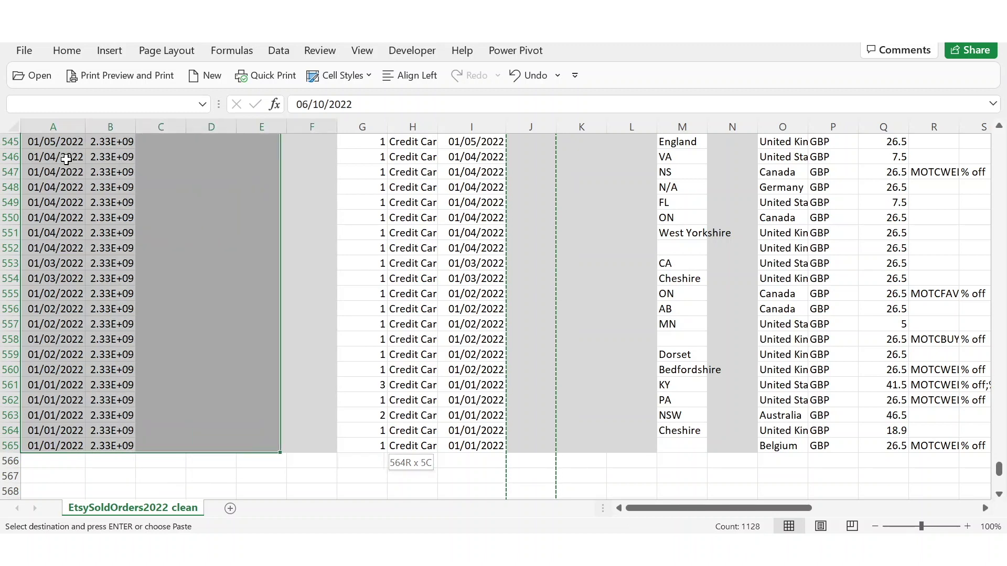
{"action": "key", "text": "shift+Right"}
{"action": "key", "text": "shift+Right"}
{"action": "key", "text": "shift+Right"}
{"action": "key", "text": "shift+Right"}
{"action": "key", "text": "shift+Right"}
{"action": "key", "text": "shift+Right"}
{"action": "key", "text": "shift+Right"}
{"action": "key", "text": "shift+Right"}
{"action": "key", "text": "shift+Right"}
{"action": "key", "text": "shift+Right"}
{"action": "key", "text": "shift+Right"}
{"action": "key", "text": "shift+Right"}
{"action": "key", "text": "shift+Right"}
{"action": "key", "text": "shift+Right"}
{"action": "key", "text": "shift+Right"}
{"action": "key", "text": "shift+Right"}
{"action": "key", "text": "shift+Right"}
{"action": "key", "text": "shift+Right"}
{"action": "key", "text": "shift+Right"}
{"action": "key", "text": "shift+Right"}
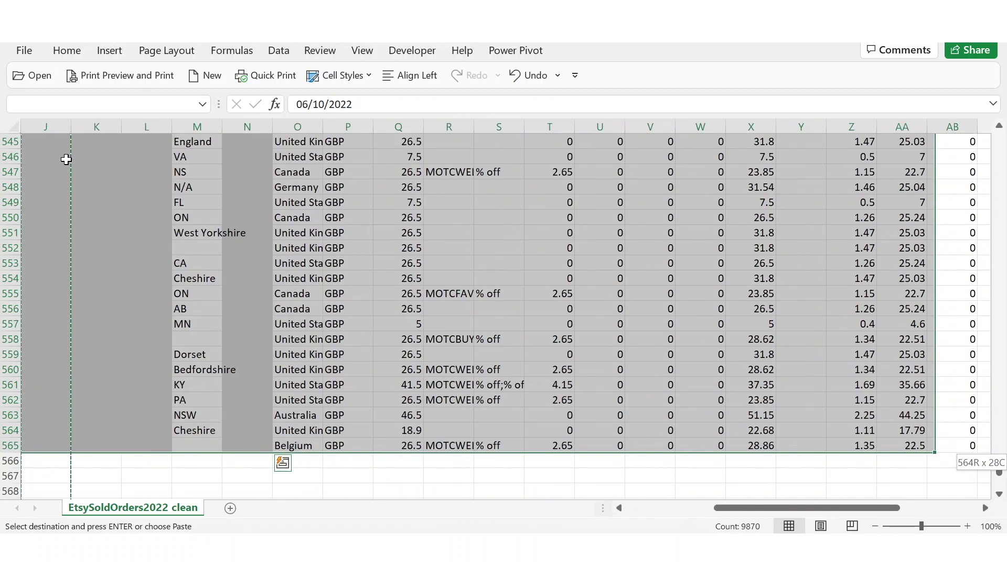
{"action": "key", "text": "shift+Right"}
{"action": "key", "text": "shift+Right"}
{"action": "key", "text": "shift+Right"}
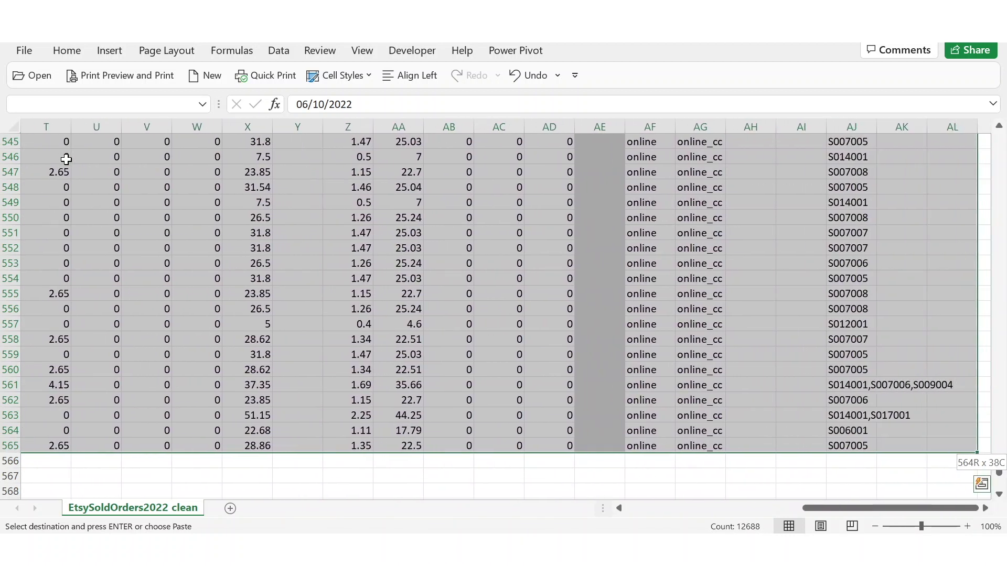
{"action": "key", "text": "shift+Left"}
{"action": "key", "text": "shift+Left"}
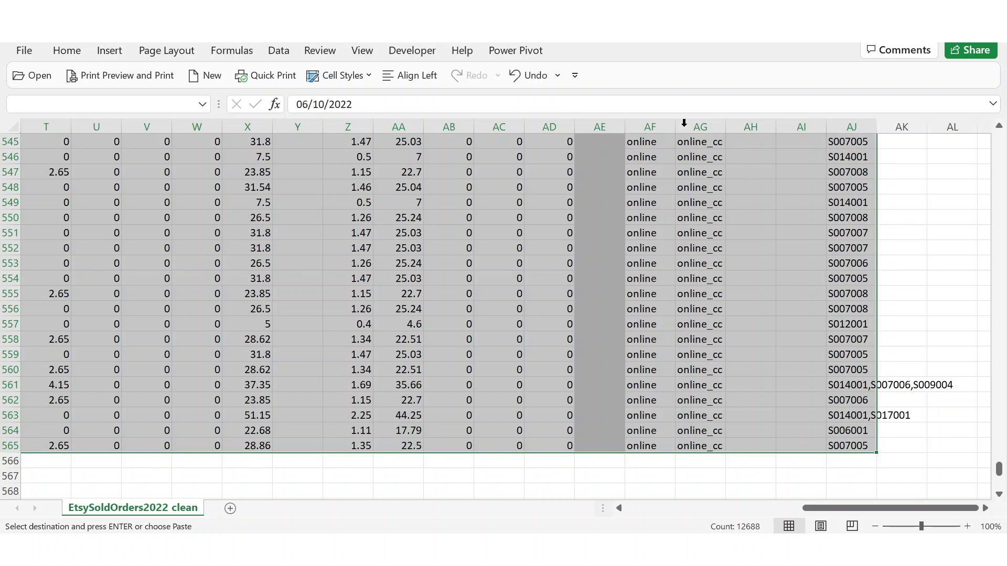
{"action": "left_click", "coordinate": [70, 52]}
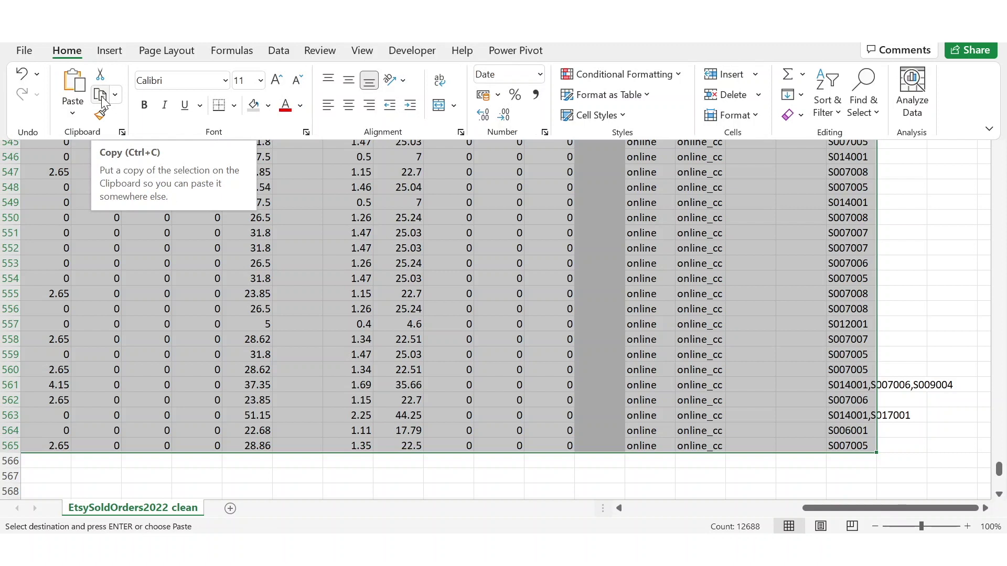
{"action": "right_click", "coordinate": [226, 233]}
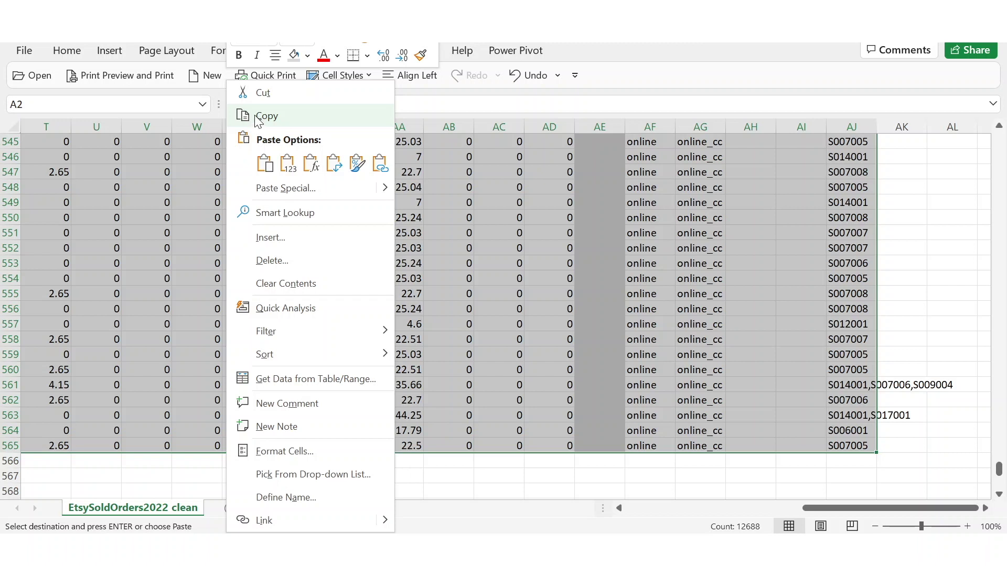
{"action": "left_click", "coordinate": [257, 116]}
{"action": "key", "text": "ctrl+BackSpace"}
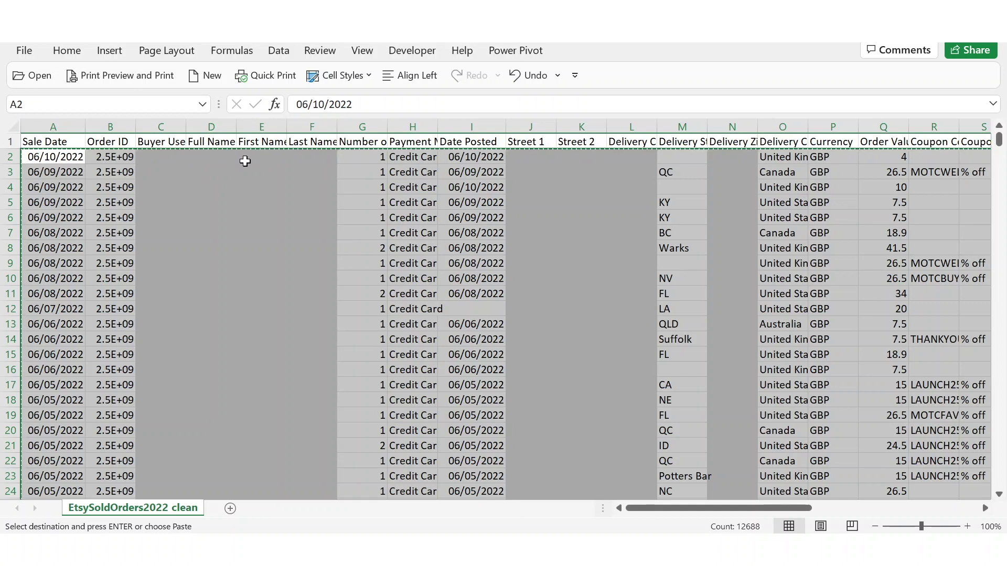
Step: Switch to the bookkeeping workbook and paste the copied orders into the Etsy Order File sheet, starting at Sale Date cell E2
{"action": "key", "text": "alt+Tab"}
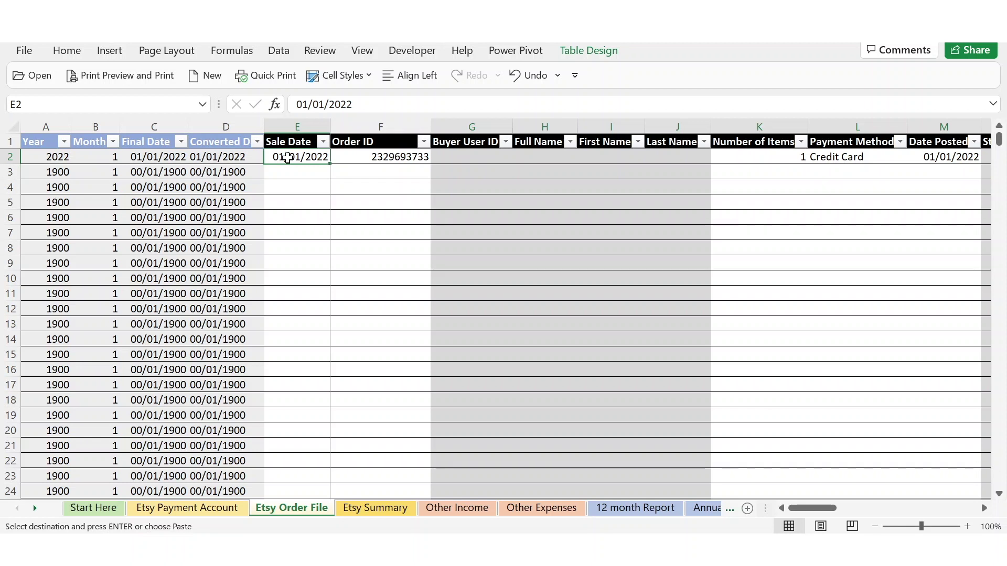
{"action": "left_click", "coordinate": [63, 53]}
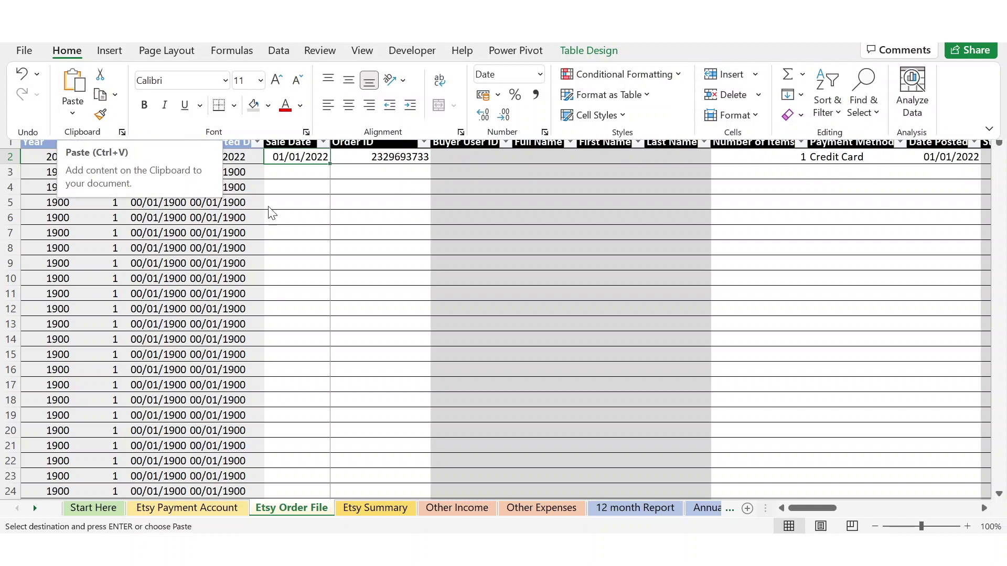
{"action": "left_click", "coordinate": [295, 159]}
{"action": "right_click", "coordinate": [292, 160]}
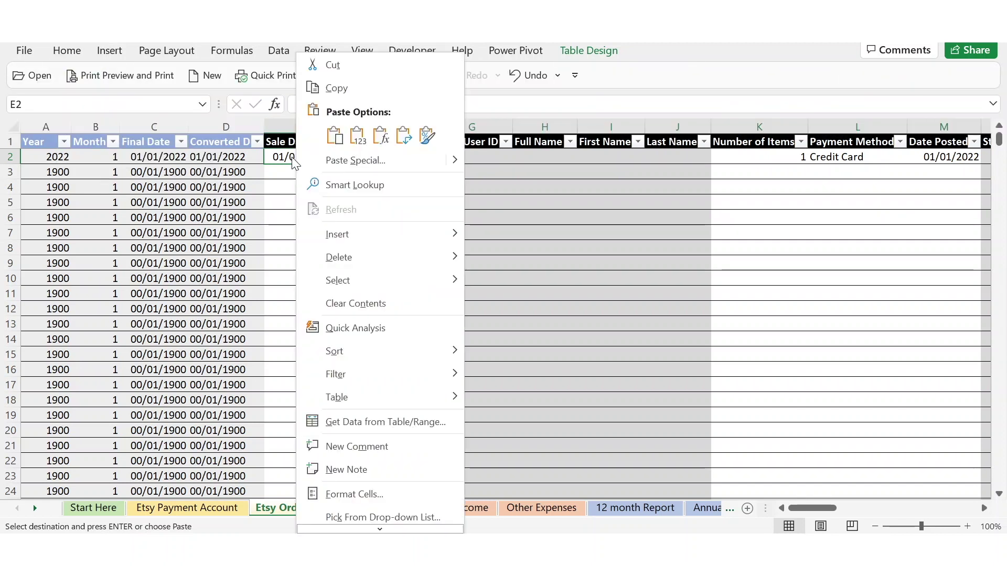
{"action": "left_click", "coordinate": [333, 136]}
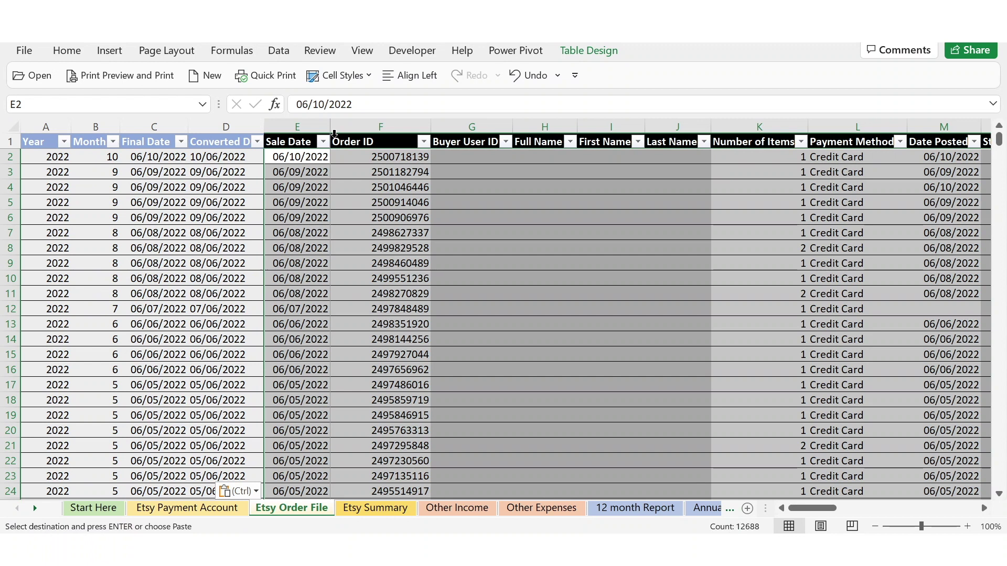
{"action": "key", "text": "ctrl+z"}
Step: Go to the first empty Sale Date cell, E566, below the pasted orders
{"action": "left_click", "coordinate": [299, 157]}
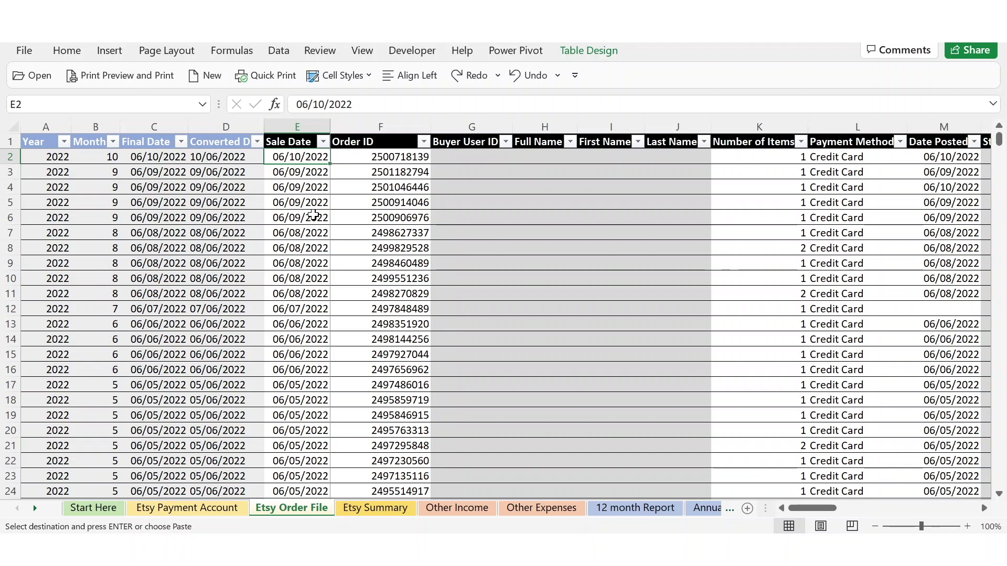
{"action": "key", "text": "ctrl+Down"}
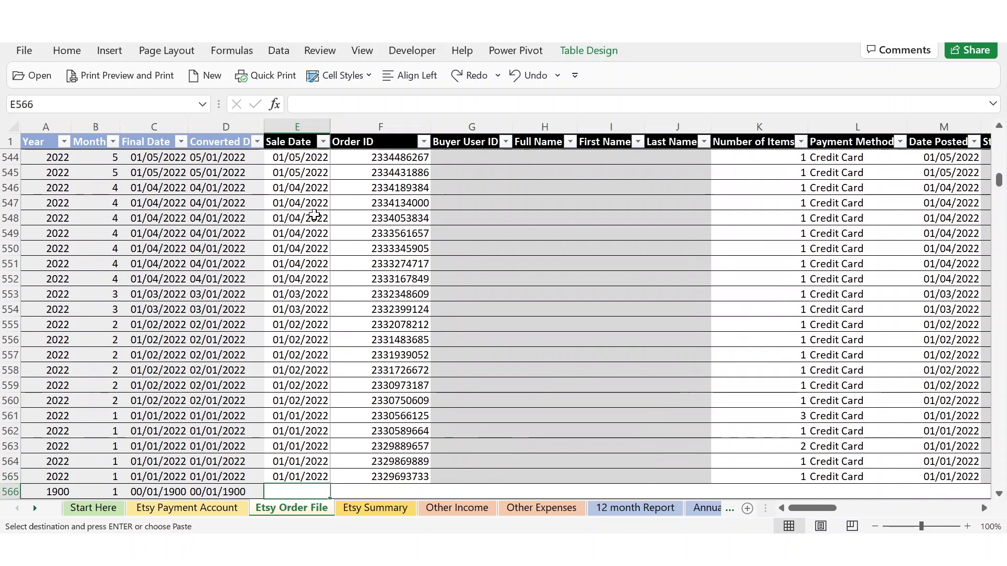
{"action": "key", "text": "Down"}
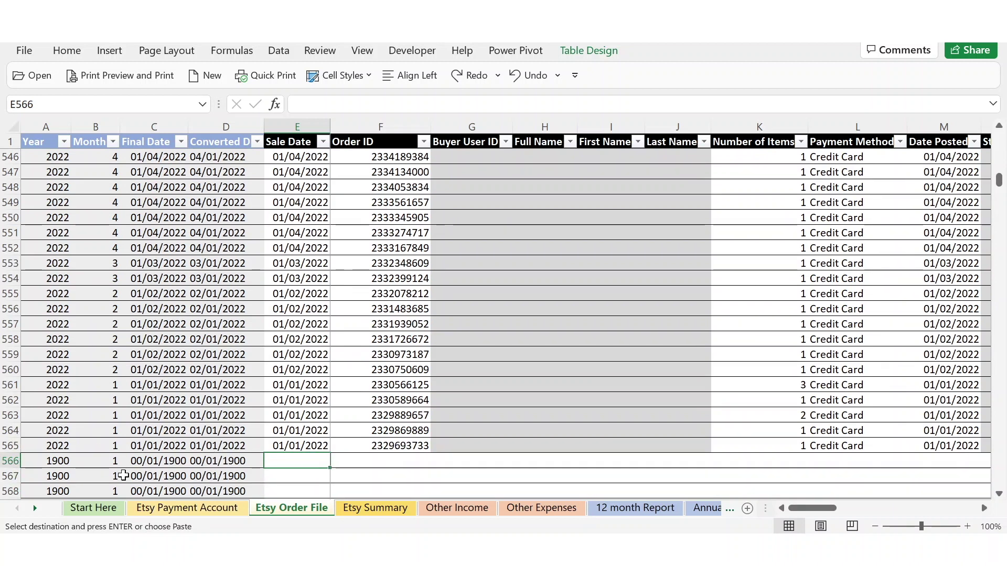
Step: Try pasting the copied orders a second time below the existing ones, from Sale Date cell E566, and return to E2
{"action": "right_click", "coordinate": [298, 462]}
{"action": "left_click", "coordinate": [336, 82]}
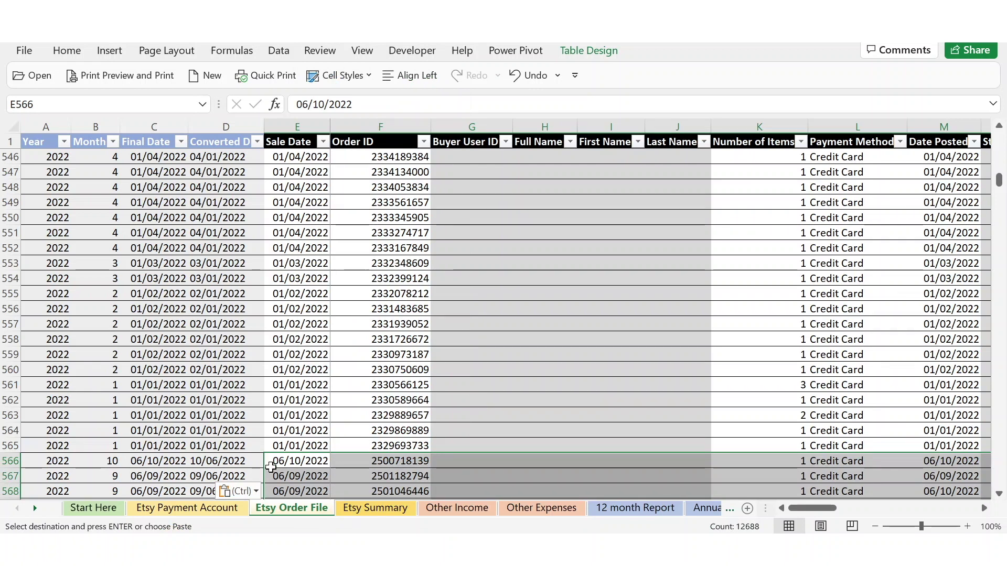
{"action": "key", "text": "Escape"}
{"action": "key", "text": "ctrl+Up"}
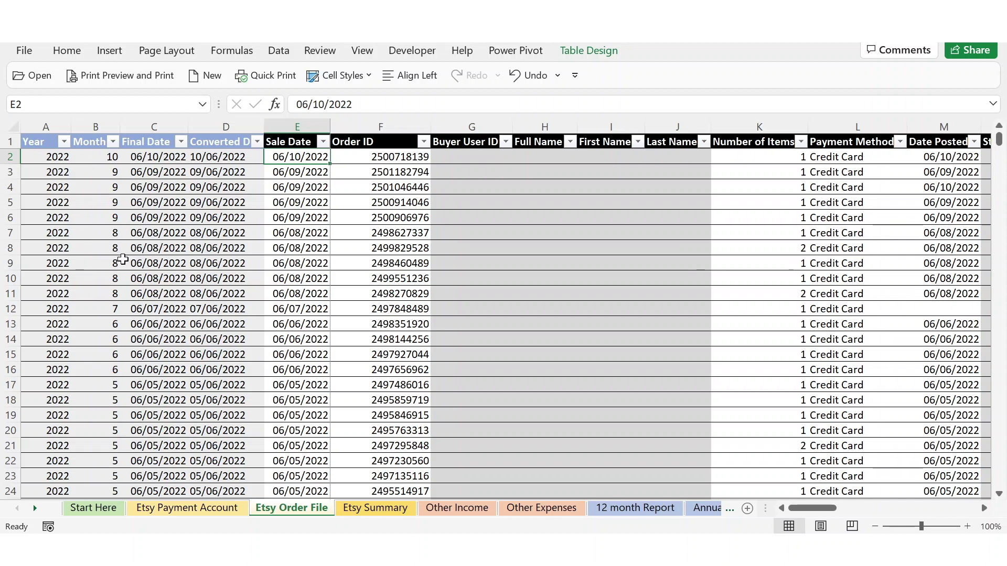
Step: Check the order dates down to row 51 and set the date column to use on the Start Here sheet to Converted Date
{"action": "scroll", "coordinate": [96, 260], "scroll_direction": "down", "scroll_amount": 9}
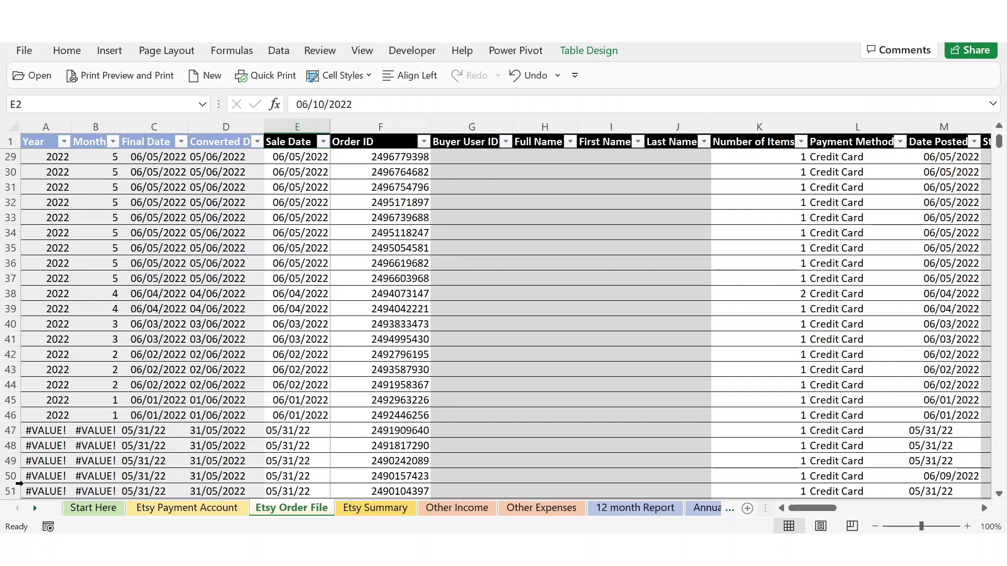
{"action": "left_click_drag", "start_coordinate": [16, 483], "coordinate": [15, 498]}
{"action": "left_click", "coordinate": [128, 426]}
{"action": "scroll", "coordinate": [136, 427], "scroll_direction": "up", "scroll_amount": 10}
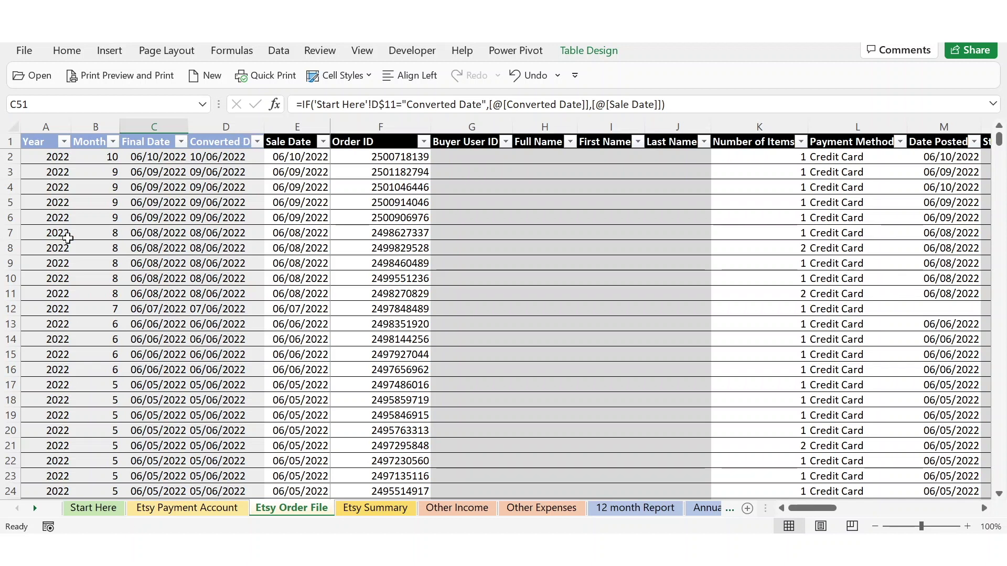
{"action": "left_click", "coordinate": [104, 515]}
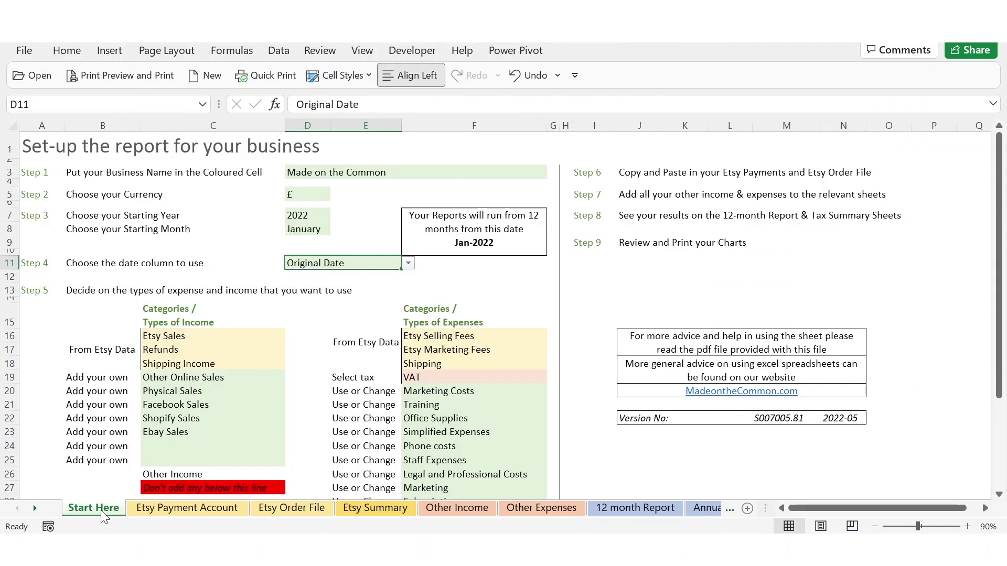
{"action": "left_click", "coordinate": [408, 264]}
{"action": "left_click", "coordinate": [392, 283]}
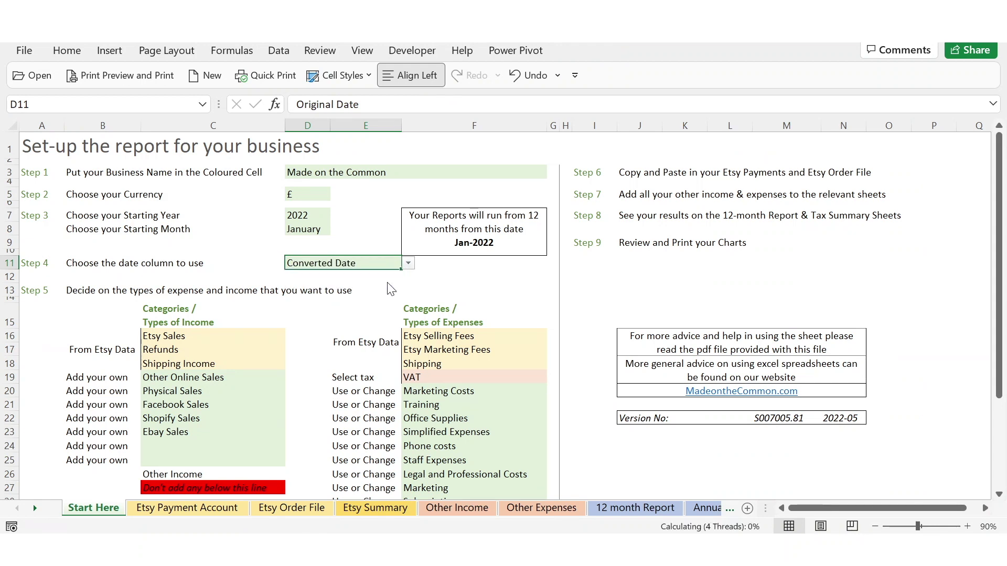
Step: Compare the Converted Date, Sale Date, Final Date, Year and Month columns in the Etsy Order File sheet down to row 72
{"action": "left_click", "coordinate": [276, 509]}
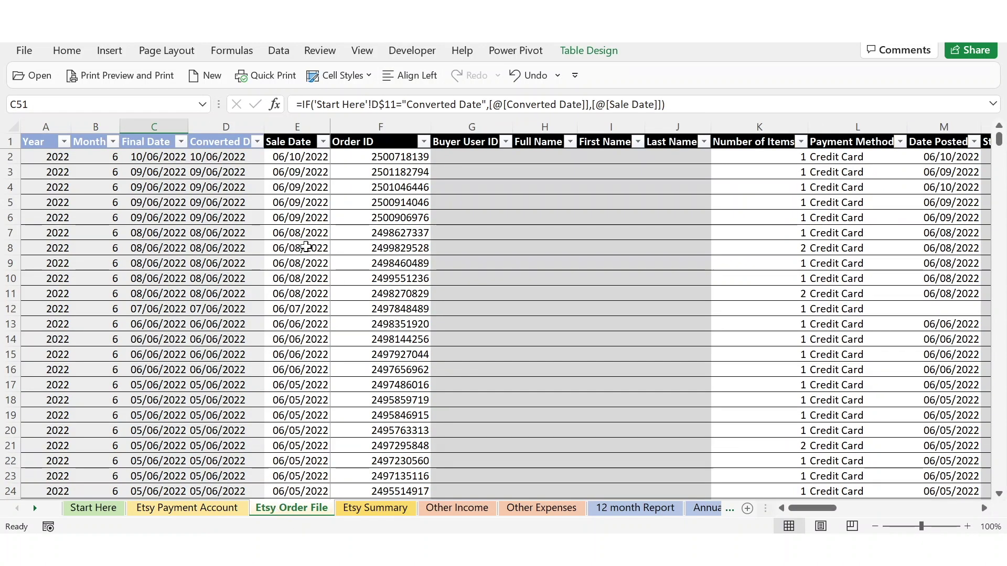
{"action": "left_click", "coordinate": [234, 126]}
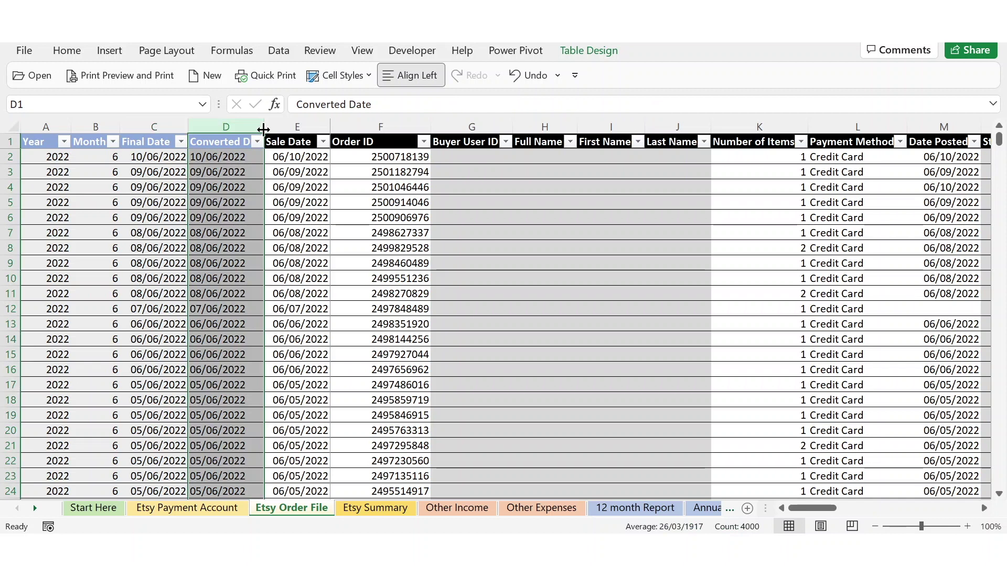
{"action": "left_click", "coordinate": [296, 126]}
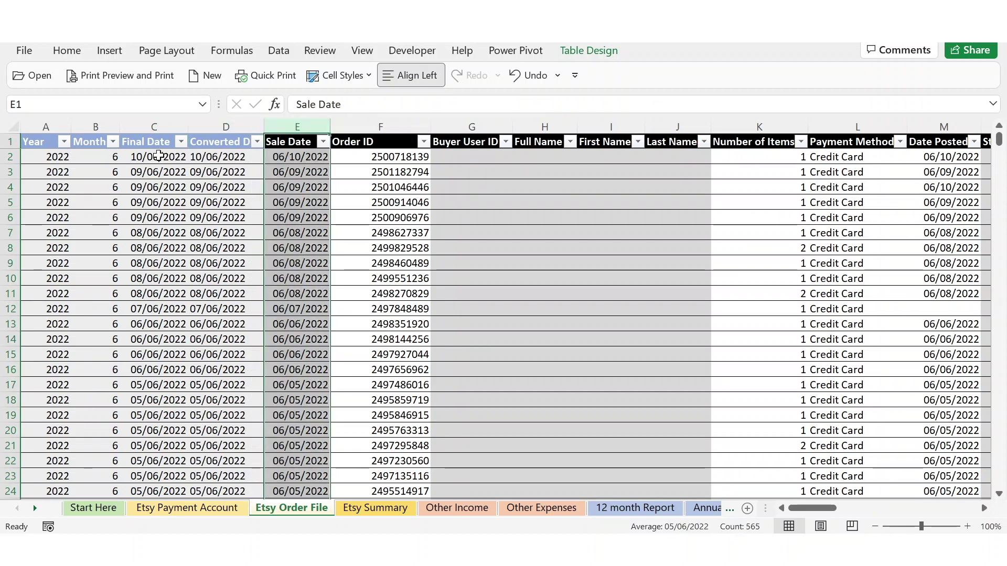
{"action": "left_click", "coordinate": [227, 157]}
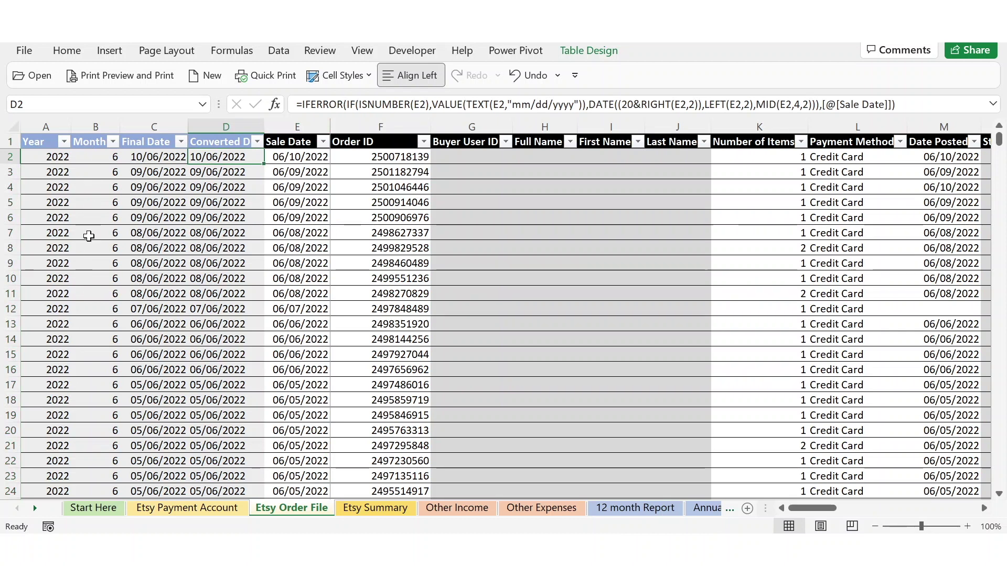
{"action": "scroll", "coordinate": [88, 250], "scroll_direction": "down", "scroll_amount": 5}
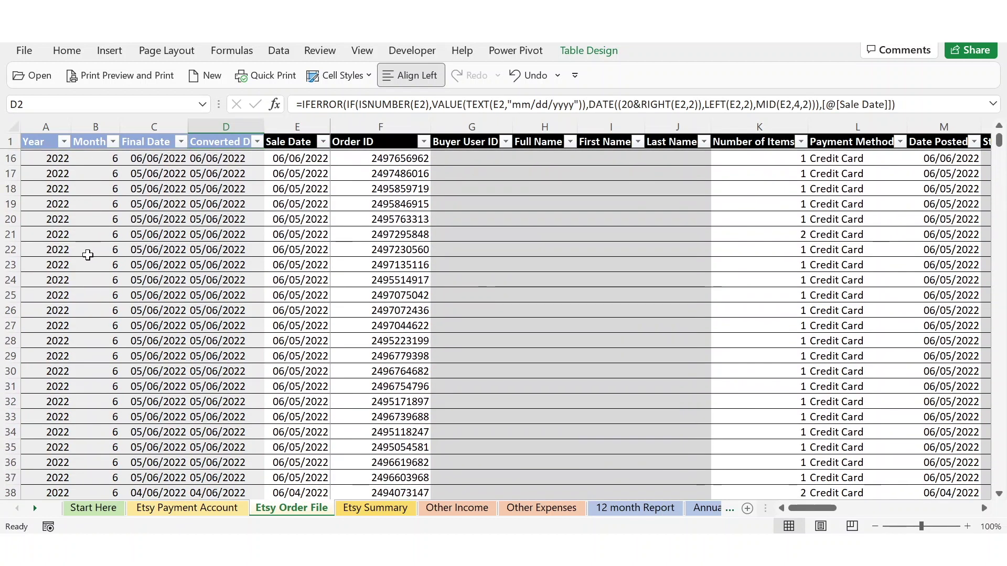
{"action": "scroll", "coordinate": [88, 254], "scroll_direction": "down", "scroll_amount": 11}
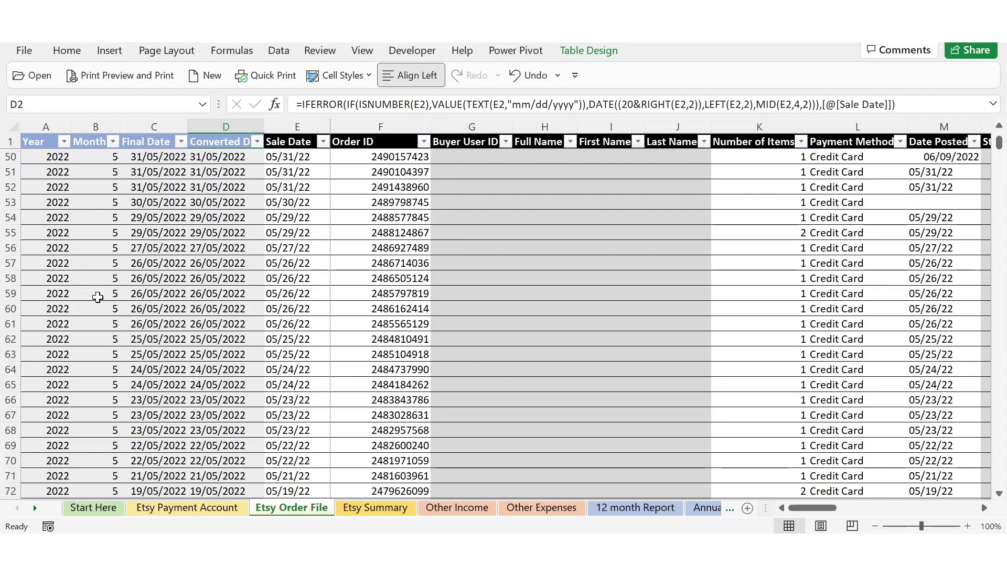
{"action": "scroll", "coordinate": [97, 297], "scroll_direction": "up", "scroll_amount": 16}
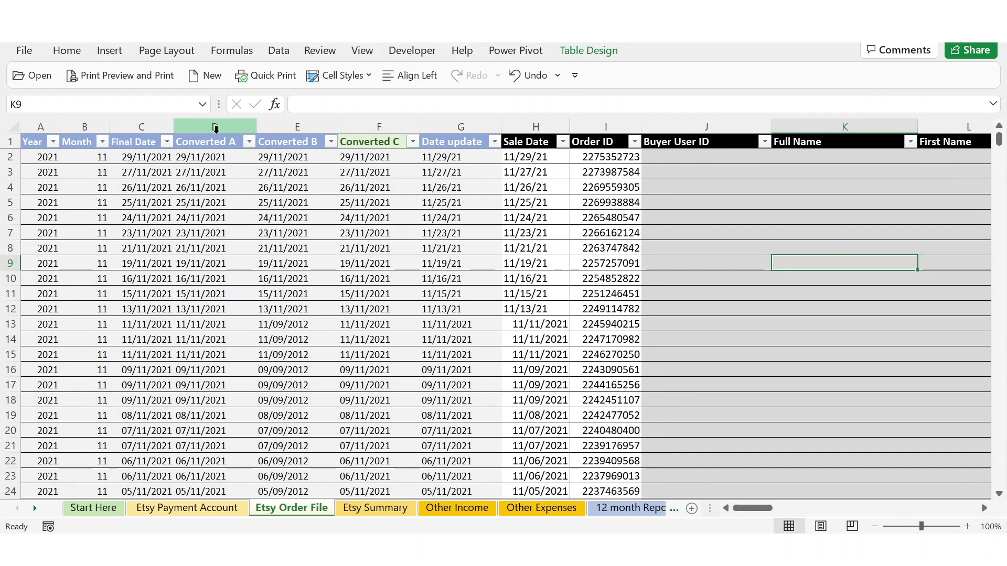
Step: In the other bookkeeping workbook, review the Converted A to C columns and set the Start Here date column to Converted A
{"action": "left_click_drag", "start_coordinate": [220, 124], "coordinate": [366, 117]}
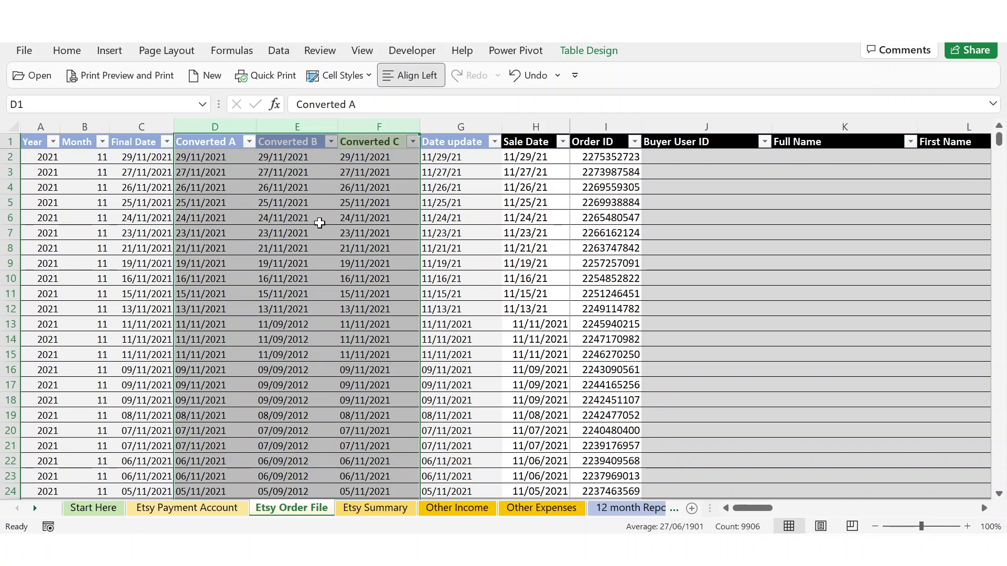
{"action": "left_click", "coordinate": [94, 507]}
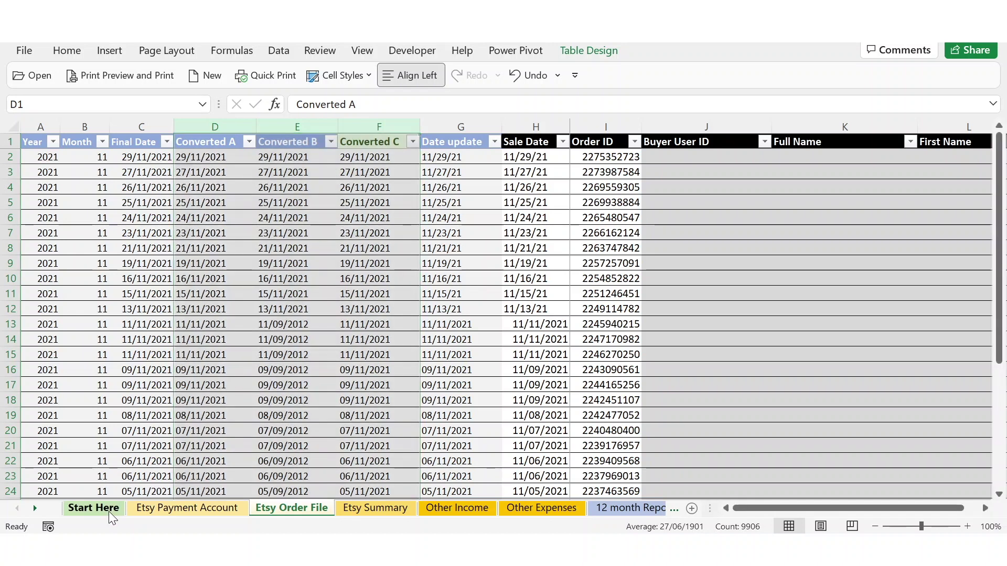
{"action": "left_click", "coordinate": [444, 247]}
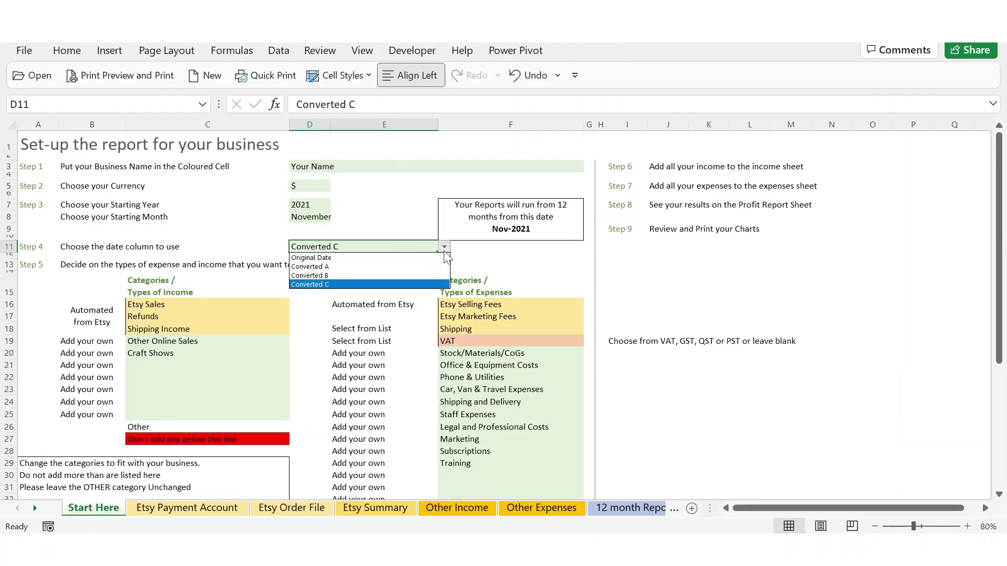
{"action": "left_click", "coordinate": [331, 267]}
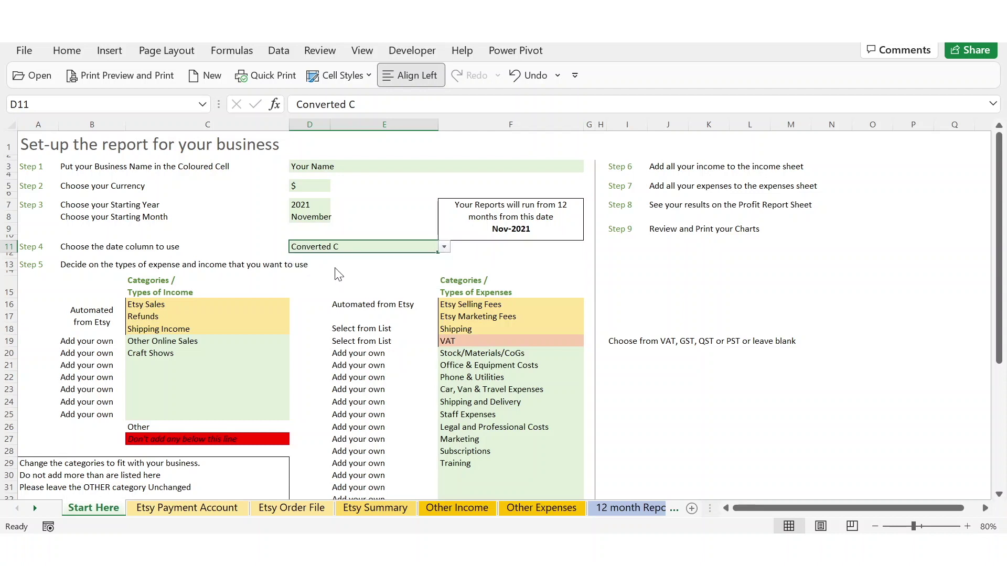
Step: Check the Year, Month and Final Date columns for all orders in this workbook's Etsy Order File sheet
{"action": "left_click", "coordinate": [295, 508]}
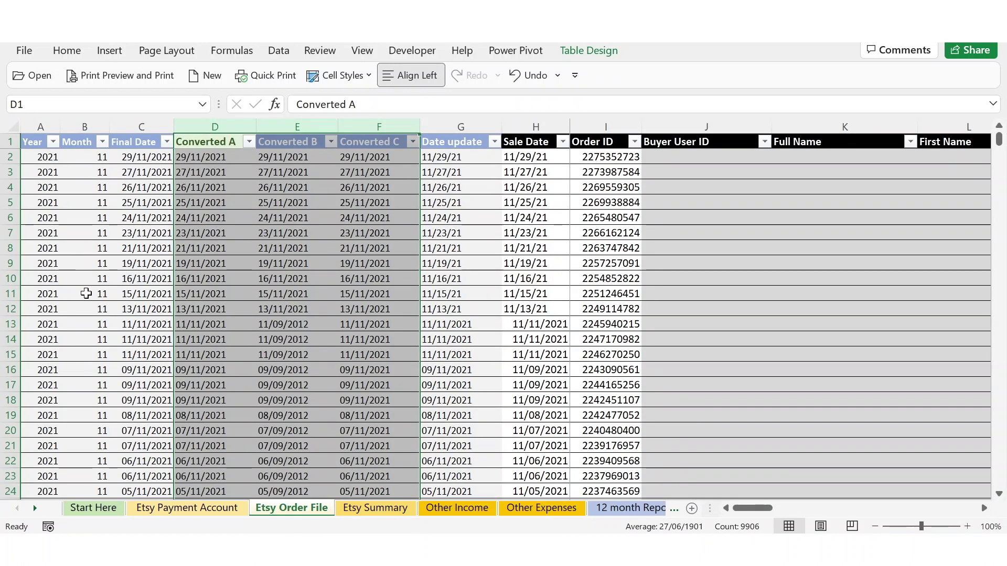
{"action": "scroll", "coordinate": [79, 304], "scroll_direction": "down", "scroll_amount": 5}
{"action": "scroll", "coordinate": [75, 309], "scroll_direction": "down", "scroll_amount": 1}
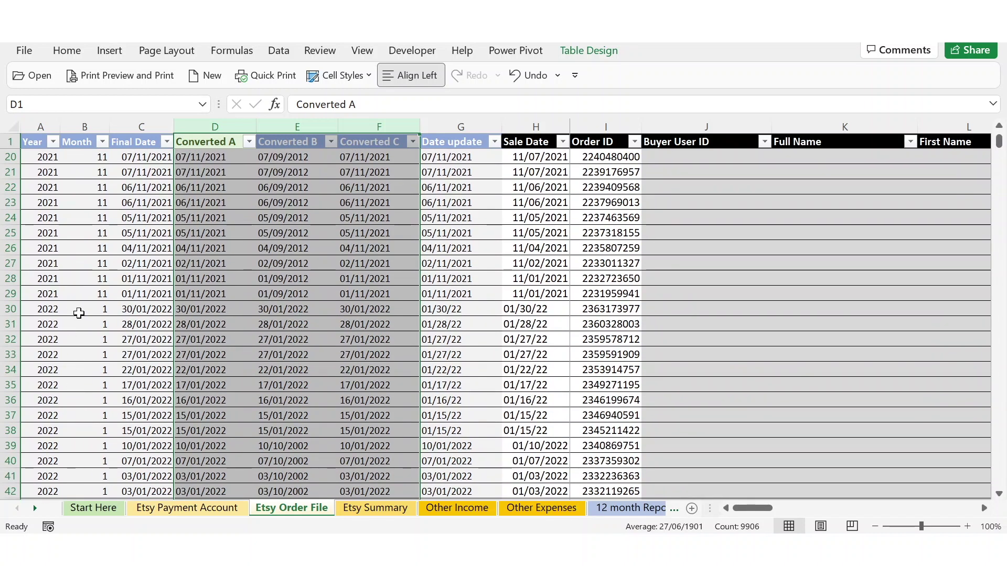
{"action": "scroll", "coordinate": [64, 385], "scroll_direction": "down", "scroll_amount": 8}
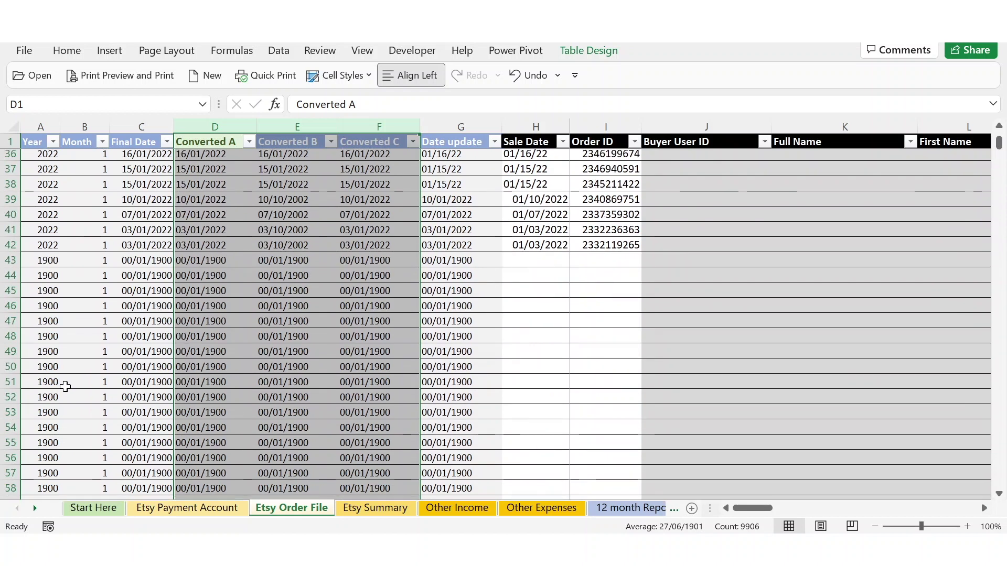
{"action": "scroll", "coordinate": [65, 387], "scroll_direction": "up", "scroll_amount": 14}
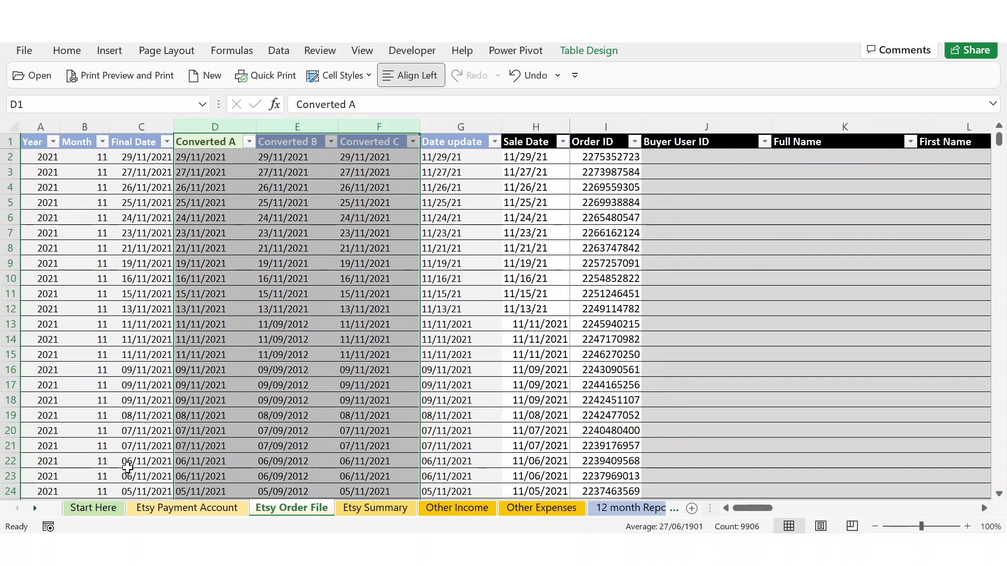
Step: Set the Start Here date column to Converted B and compare the Sale Date and Final Date columns in the Etsy Order File
{"action": "left_click", "coordinate": [112, 510]}
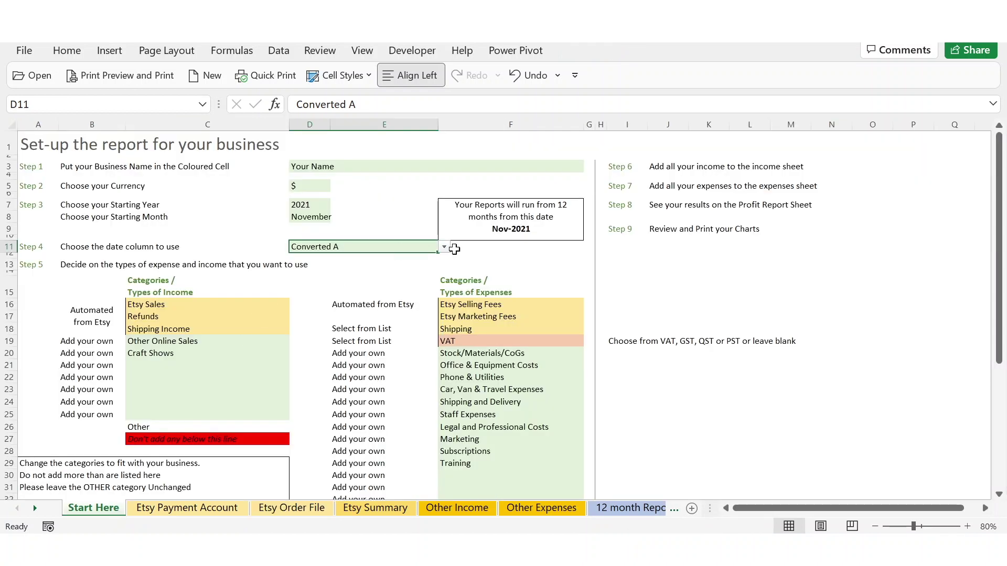
{"action": "left_click", "coordinate": [396, 278]}
{"action": "left_click", "coordinate": [291, 508]}
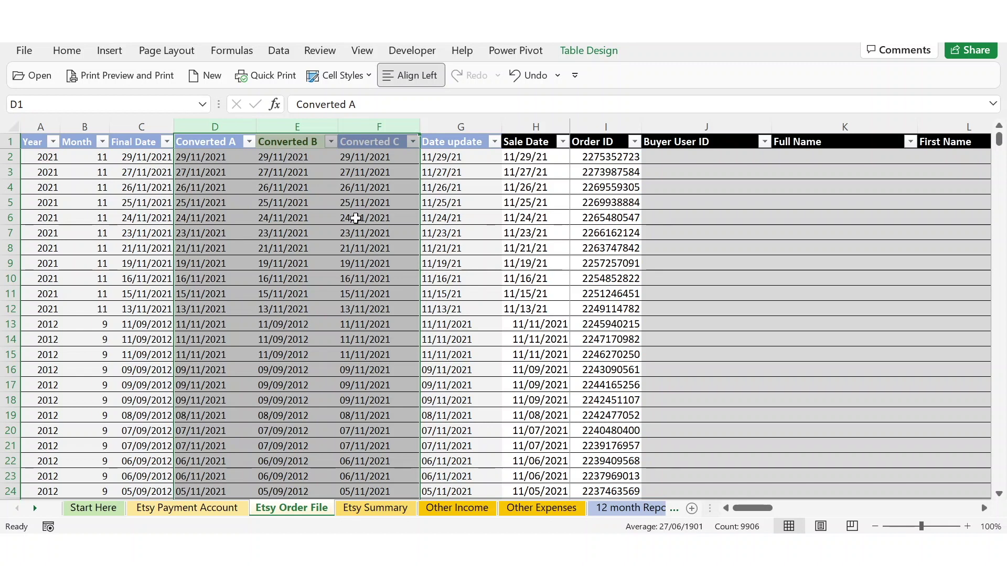
{"action": "left_click", "coordinate": [518, 126]}
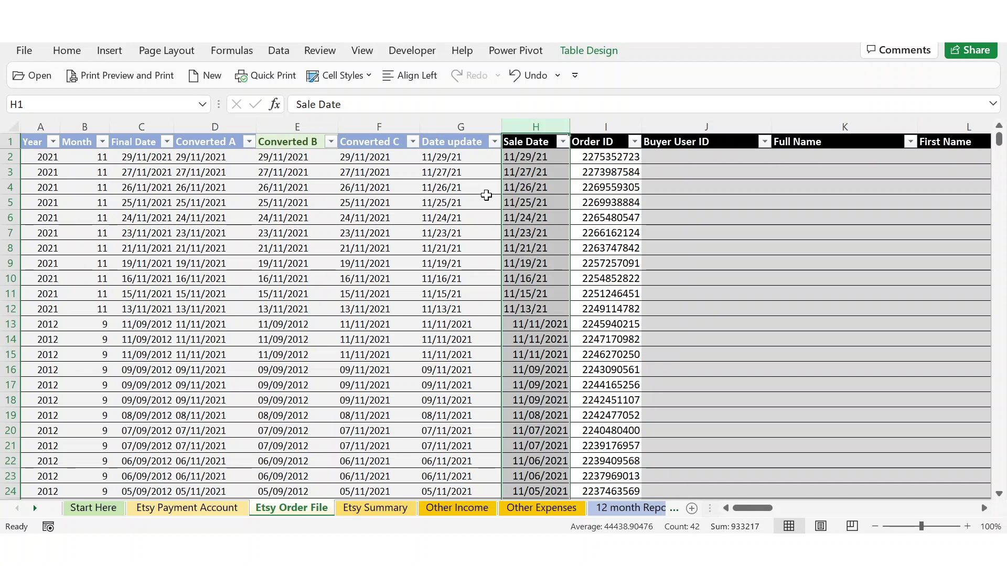
{"action": "left_click", "coordinate": [136, 127]}
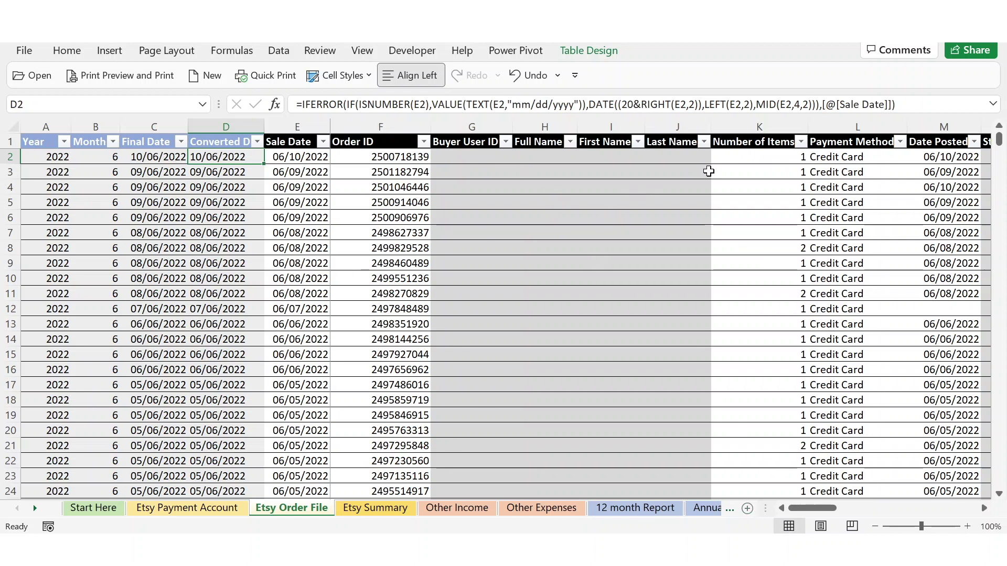
Step: Return to the first workbook and look across the Etsy Order File columns to Order Total, selecting the Delivery column
{"action": "left_click", "coordinate": [749, 174]}
{"action": "key", "text": "Right"}
{"action": "key", "text": "Right"}
{"action": "key", "text": "Right"}
{"action": "key", "text": "Right"}
{"action": "key", "text": "Right"}
{"action": "key", "text": "Right"}
{"action": "key", "text": "Right"}
{"action": "key", "text": "Right"}
{"action": "key", "text": "Right"}
{"action": "key", "text": "Right"}
{"action": "key", "text": "Right"}
{"action": "key", "text": "Right"}
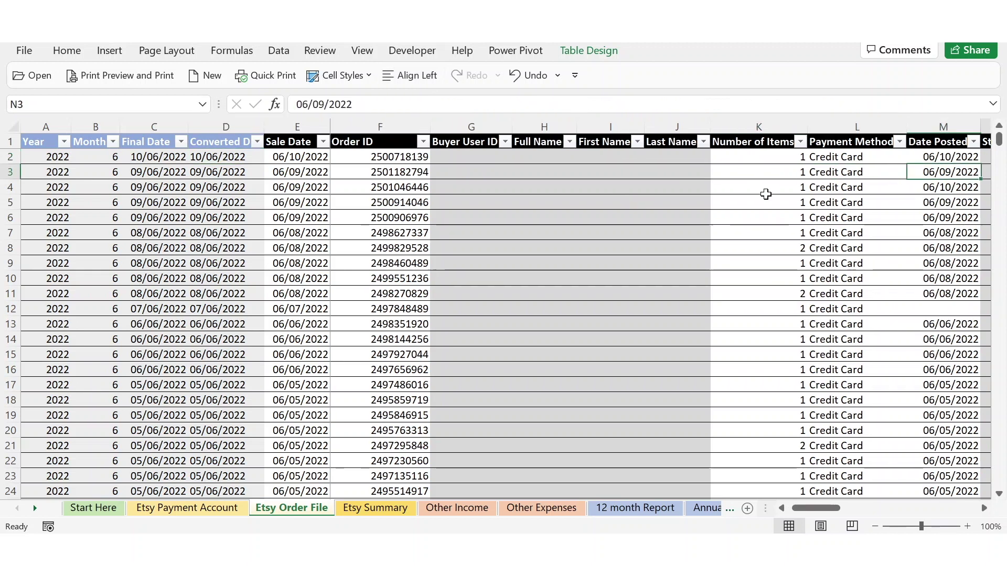
{"action": "key", "text": "Right"}
{"action": "key", "text": "Right"}
{"action": "key", "text": "Right"}
{"action": "key", "text": "Right"}
{"action": "key", "text": "Right"}
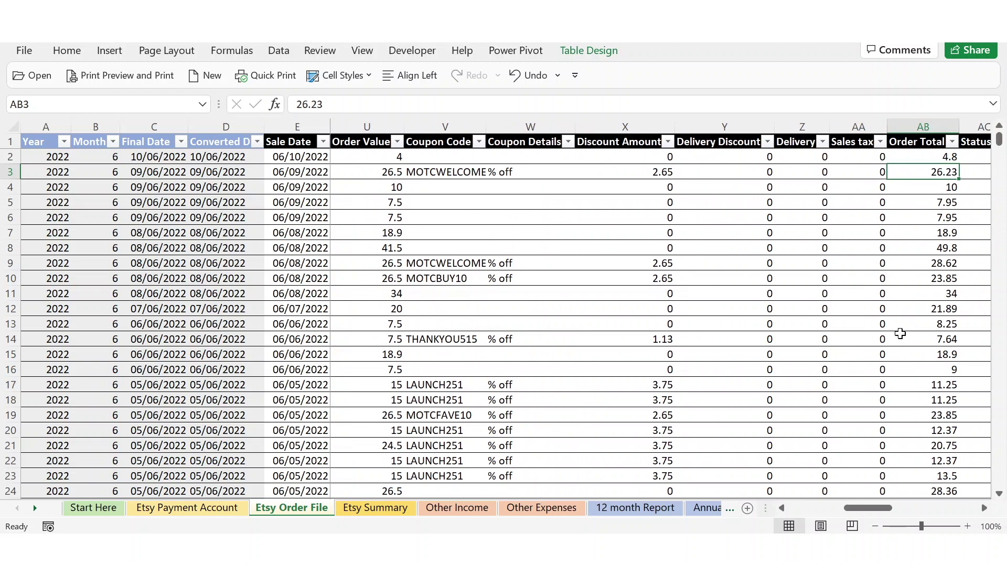
{"action": "left_click", "coordinate": [797, 130]}
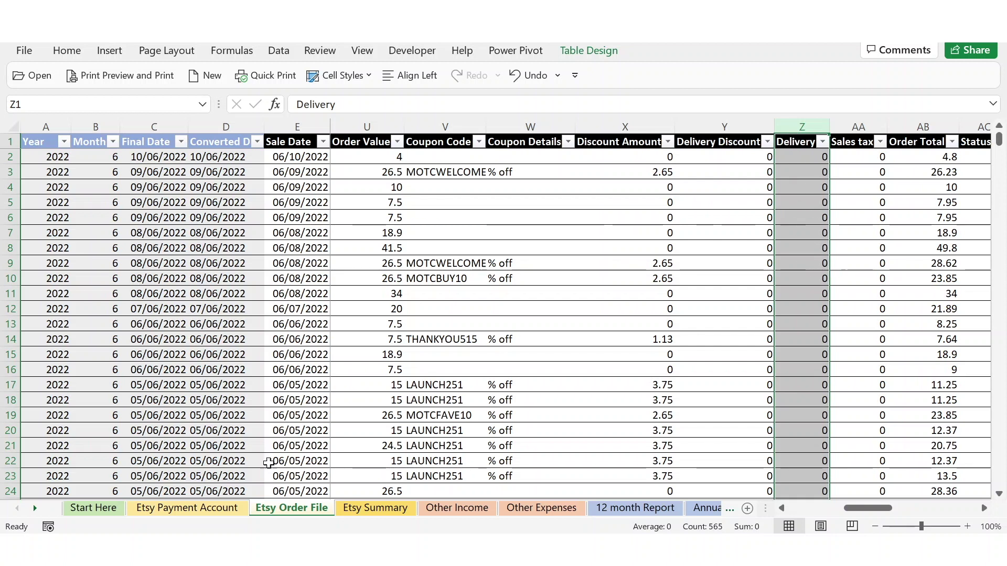
Step: Examine the Ship Income column in the Etsy Payment Account sheet and the Sales tax column in the Etsy Order File
{"action": "left_click", "coordinate": [162, 509]}
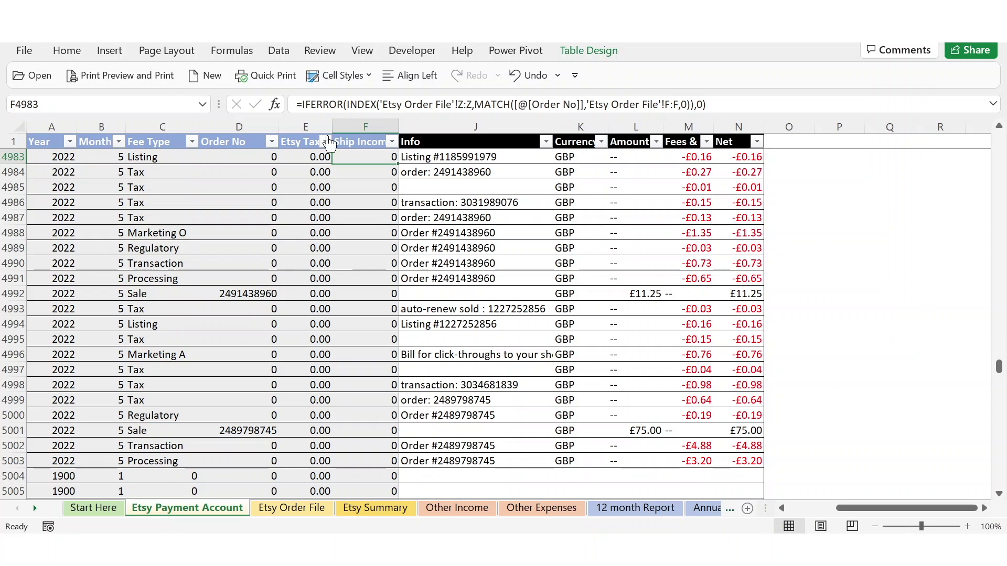
{"action": "left_click", "coordinate": [357, 124]}
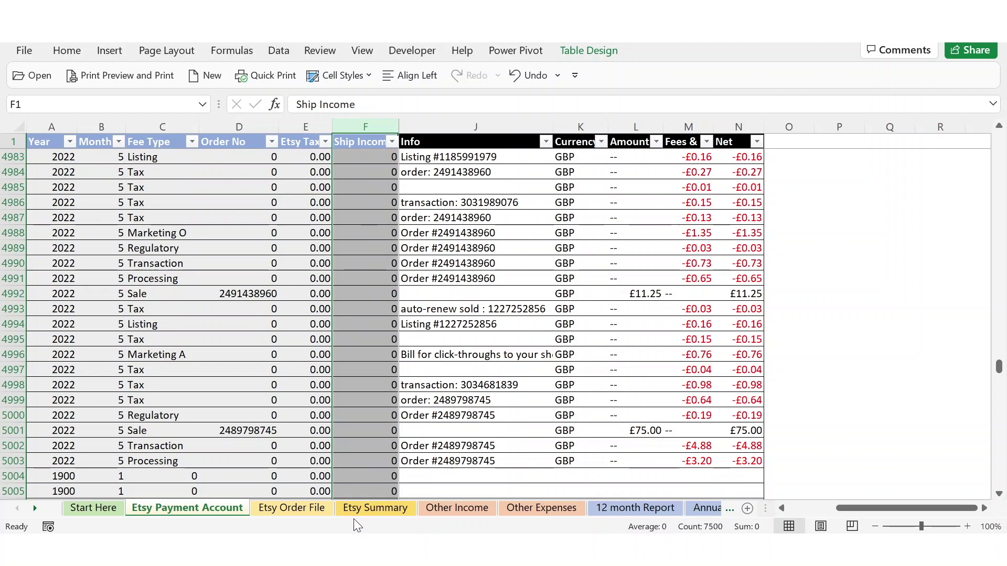
{"action": "left_click", "coordinate": [278, 509]}
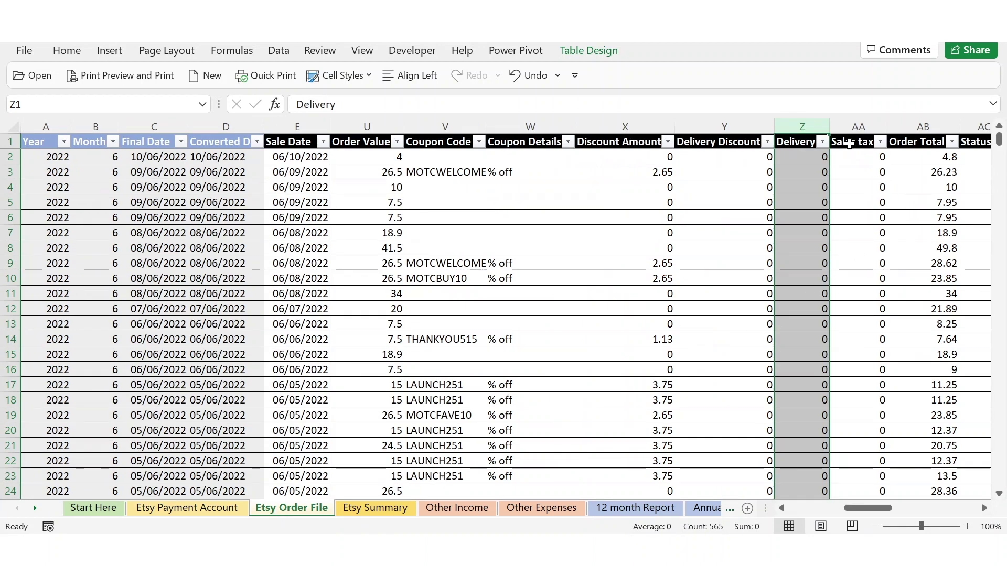
{"action": "left_click_drag", "start_coordinate": [830, 137], "coordinate": [854, 131]}
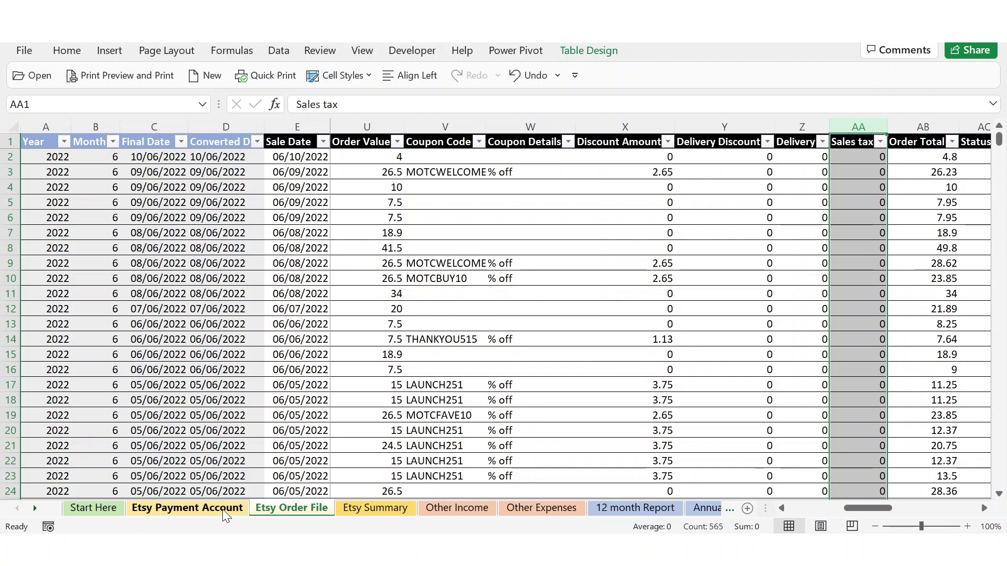
Step: Switch to the other workbook and inspect the Sales Tax column heading J1 in its Etsy Payment Account sheet
{"action": "key", "text": "alt+Tab"}
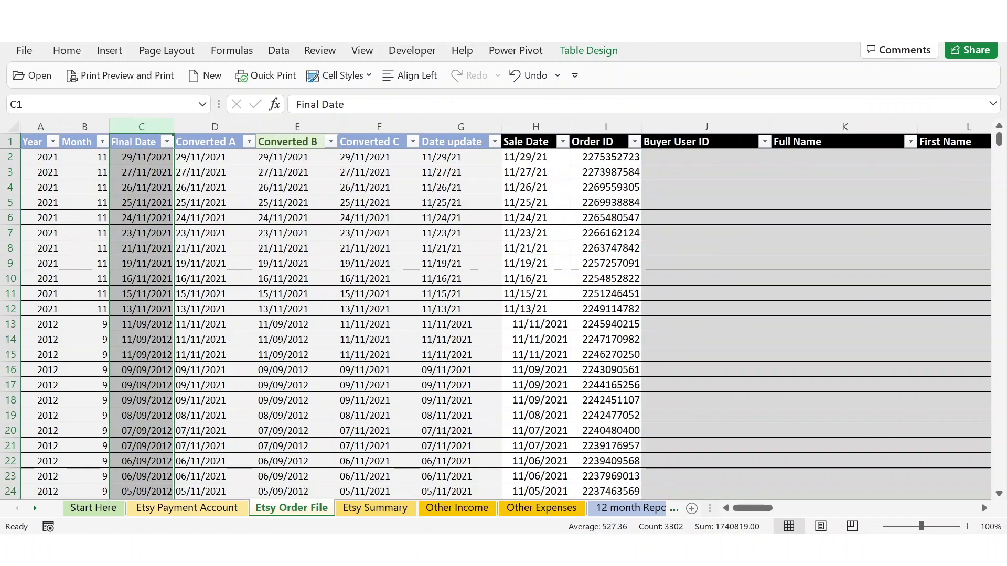
{"action": "left_click", "coordinate": [201, 511]}
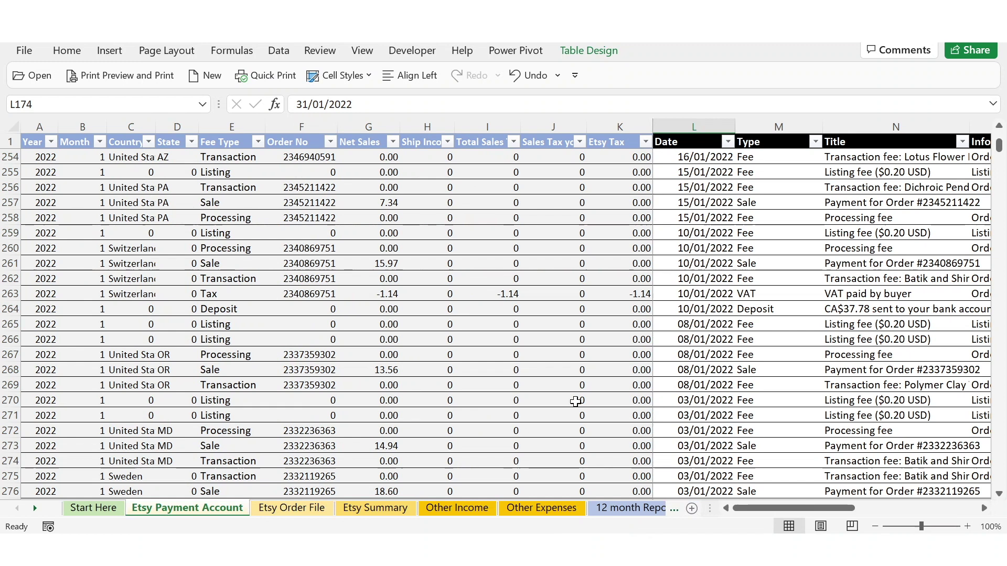
{"action": "left_click", "coordinate": [557, 142]}
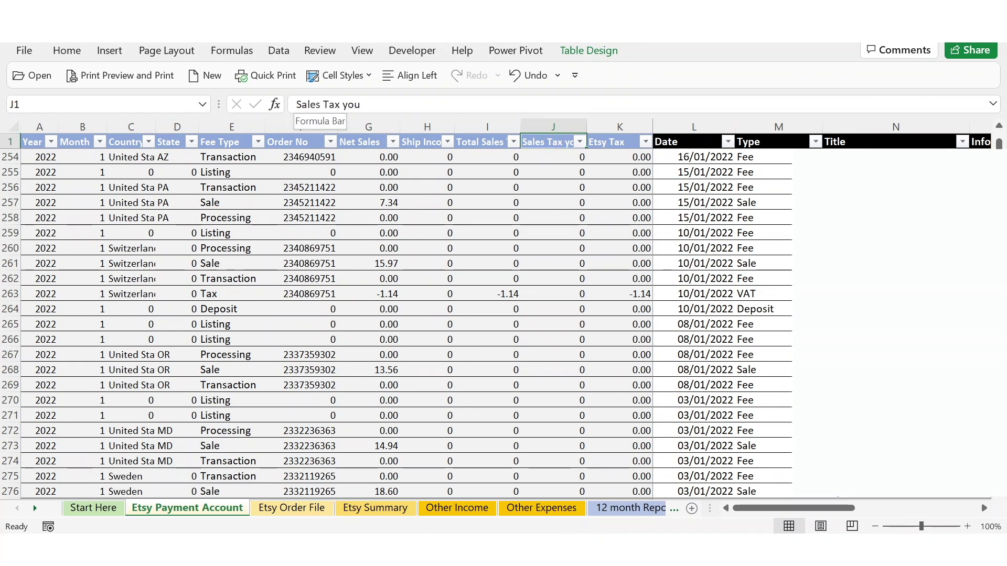
Step: Compare the Ship Income and Sales Tax columns in the Etsy Payment Account sheet, and switch to the Etsy Order File sheet
{"action": "left_click", "coordinate": [428, 141]}
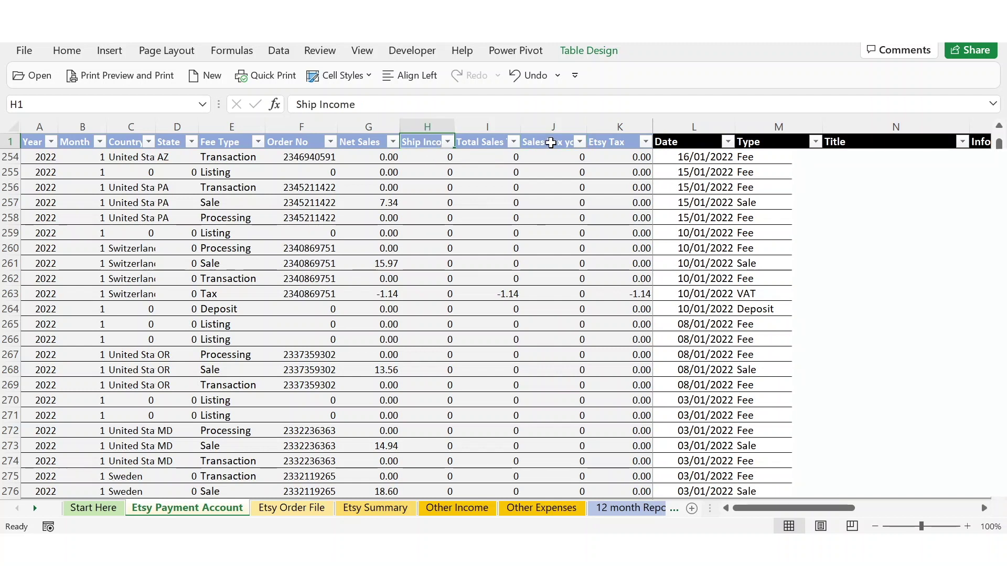
{"action": "left_click", "coordinate": [550, 143]}
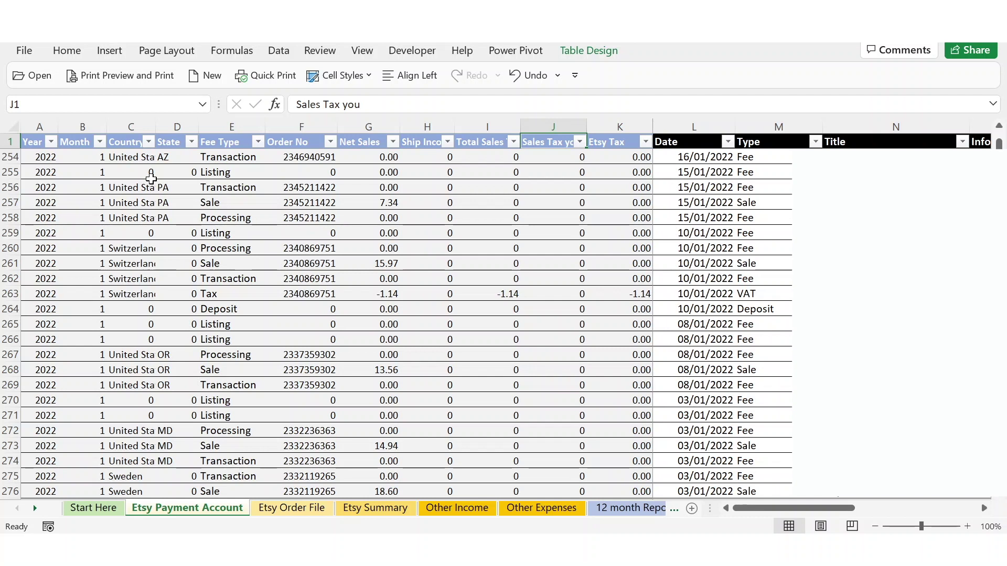
{"action": "left_click", "coordinate": [292, 507]}
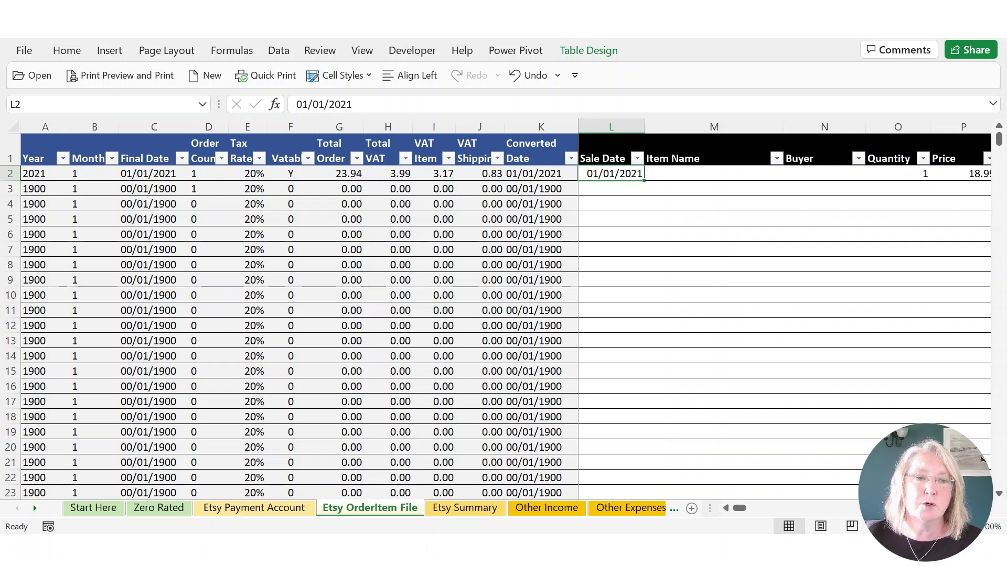
Step: Switch to the Etsy Shop Manager in the browser and open the Download Data page of the shop options
{"action": "left_click", "coordinate": [177, 482]}
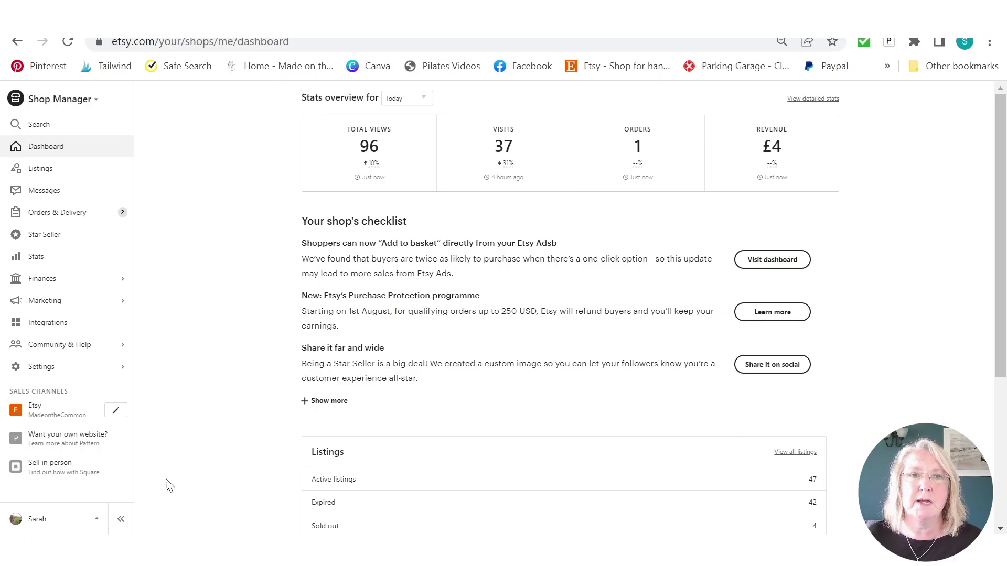
{"action": "left_click", "coordinate": [43, 368]}
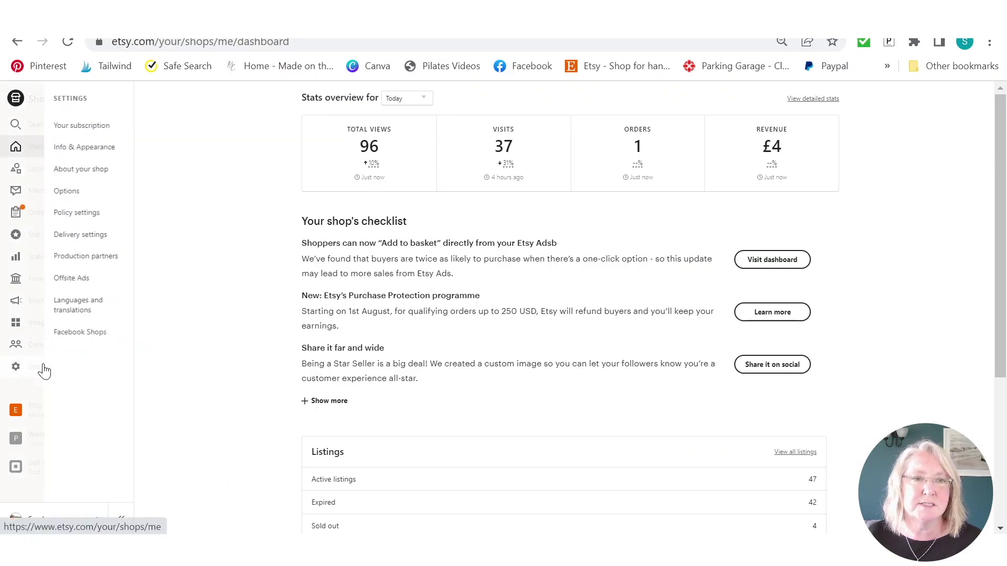
{"action": "left_click", "coordinate": [61, 201]}
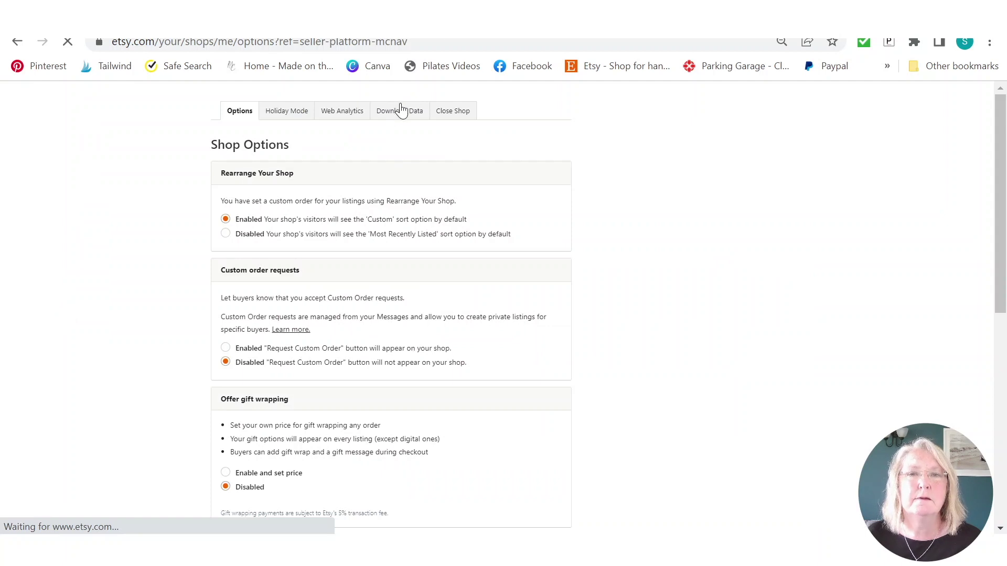
{"action": "left_click", "coordinate": [396, 114]}
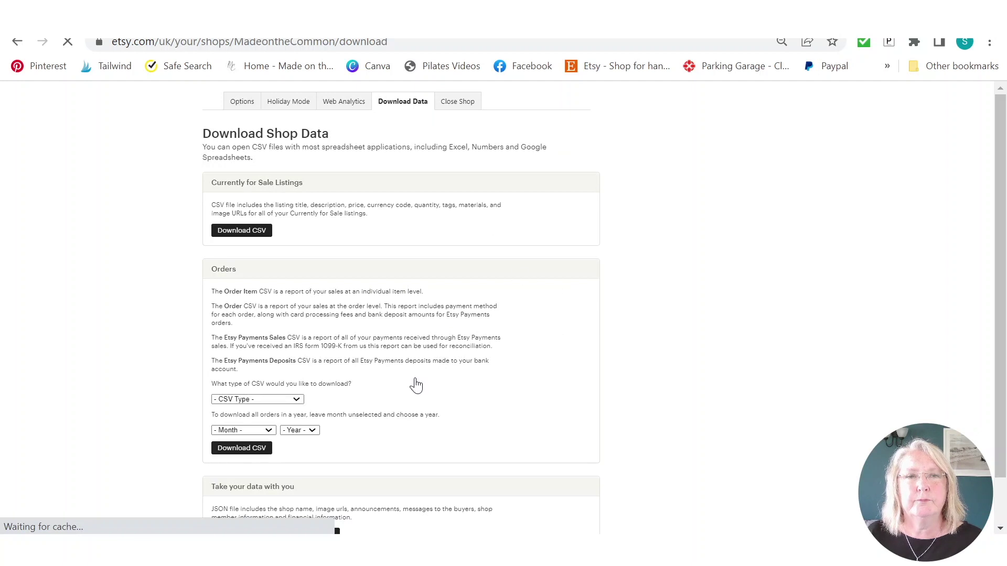
Step: Download the Order Items CSV for the whole year 2022, leaving the month unselected
{"action": "left_click", "coordinate": [298, 400]}
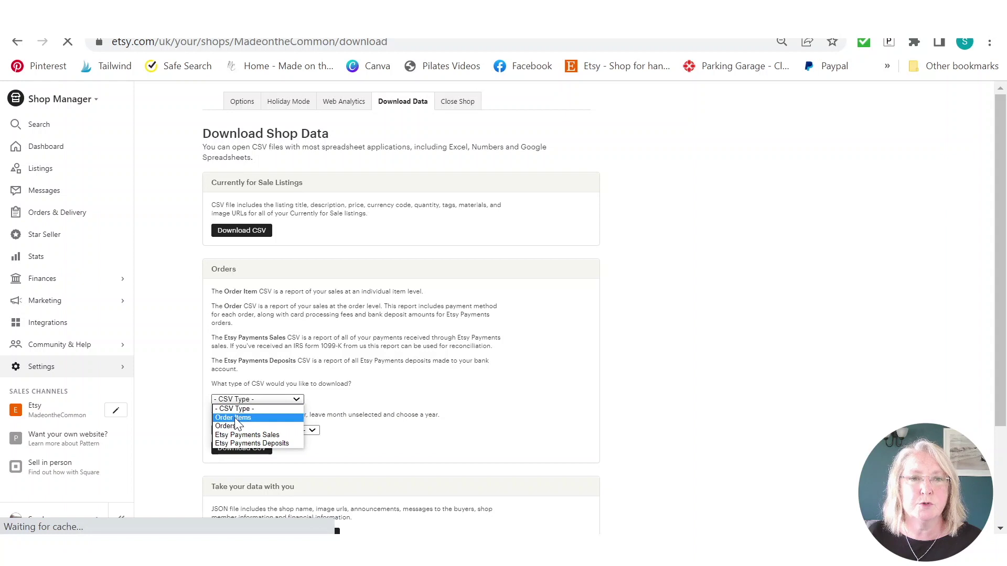
{"action": "left_click", "coordinate": [234, 417]}
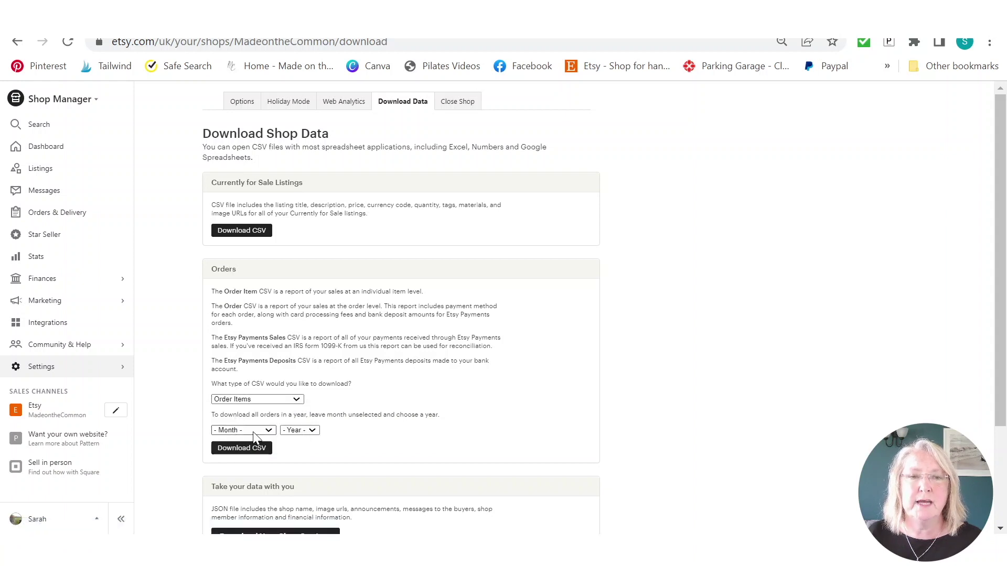
{"action": "left_click", "coordinate": [299, 430]}
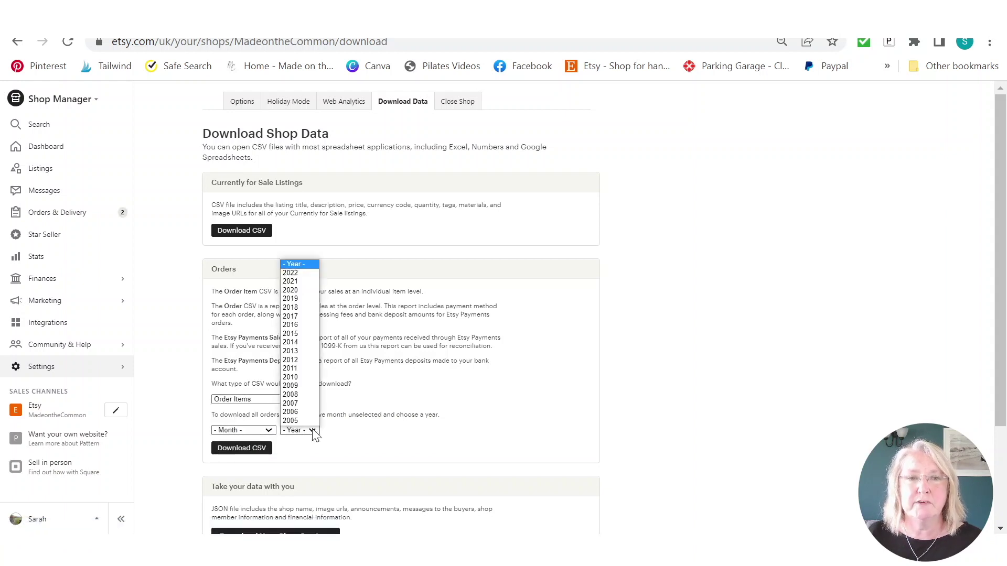
{"action": "left_click", "coordinate": [309, 273]}
{"action": "left_click", "coordinate": [255, 450]}
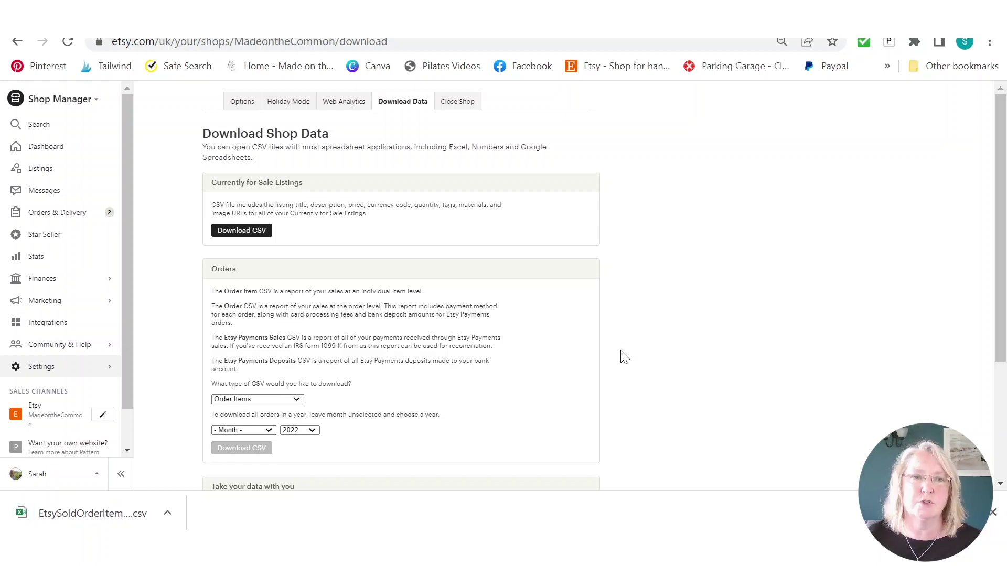
Step: Open the downloaded EtsySoldOrderItems2022 CSV in Excel and widen the Sale Date column so its dates display
{"action": "left_click", "coordinate": [108, 515]}
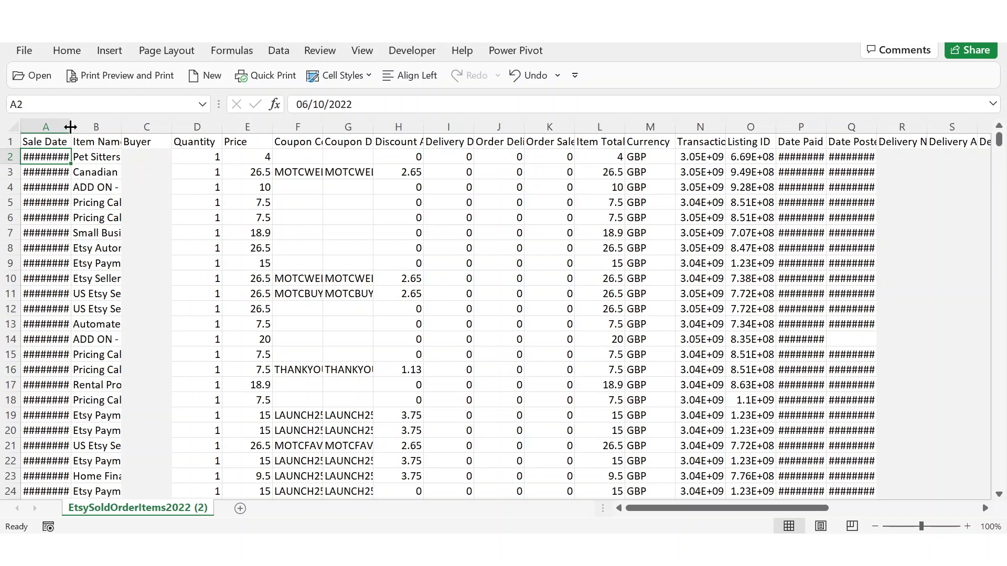
{"action": "left_click_drag", "start_coordinate": [70, 126], "coordinate": [83, 124]}
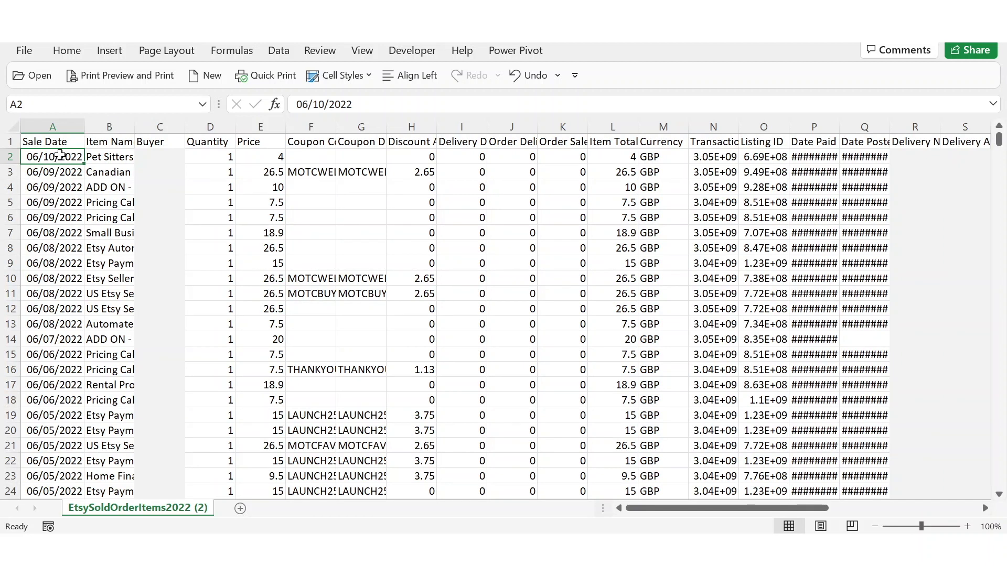
Step: Copy all order item rows below the header, from A2 across to column AG and down to row 593
{"action": "key", "text": "End"}
{"action": "key", "text": "shift+Down"}
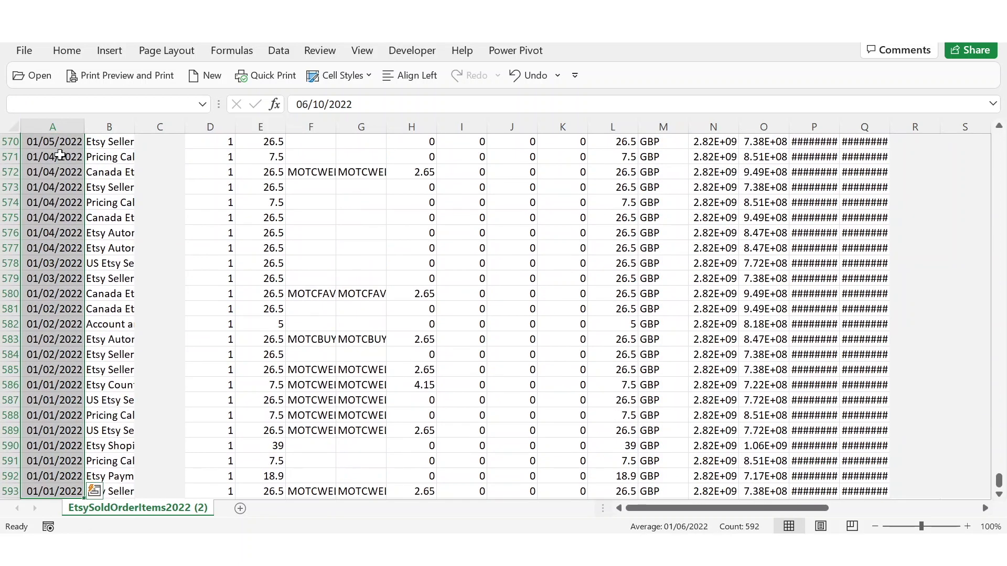
{"action": "key", "text": "End"}
{"action": "key", "text": "shift+Right"}
{"action": "key", "text": "shift+Right"}
{"action": "key", "text": "shift+Right"}
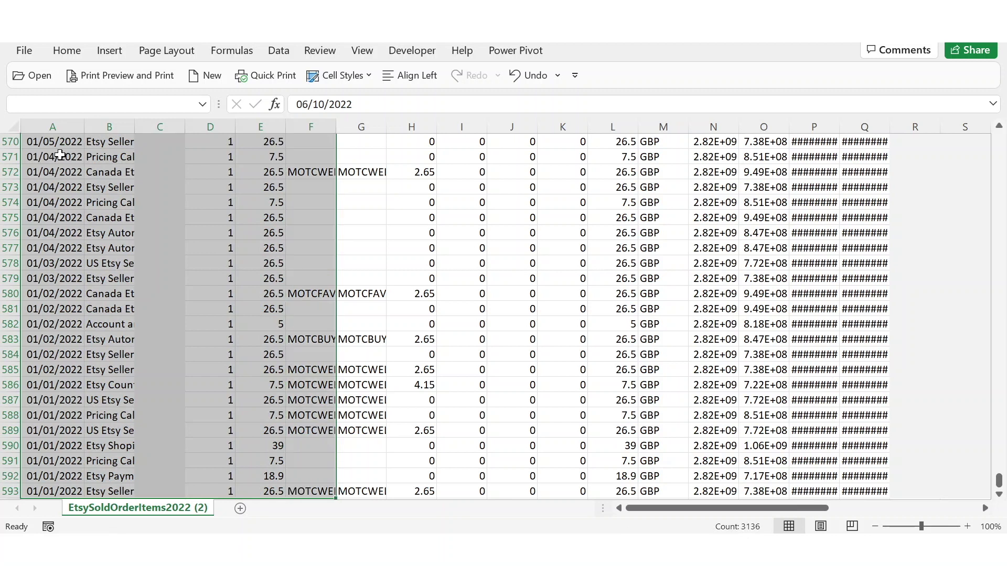
{"action": "key", "text": "shift+Right"}
{"action": "key", "text": "shift+Right"}
{"action": "key", "text": "shift+Right"}
{"action": "key", "text": "shift+Right"}
{"action": "key", "text": "shift+Right"}
{"action": "key", "text": "shift+Right"}
{"action": "key", "text": "shift+Right"}
{"action": "key", "text": "shift+Right"}
{"action": "key", "text": "shift+Right"}
{"action": "key", "text": "shift+Right"}
{"action": "key", "text": "shift+Right"}
{"action": "key", "text": "shift+Right"}
{"action": "key", "text": "shift+Right"}
{"action": "key", "text": "shift+Right"}
{"action": "key", "text": "shift+Right"}
{"action": "key", "text": "shift+Right"}
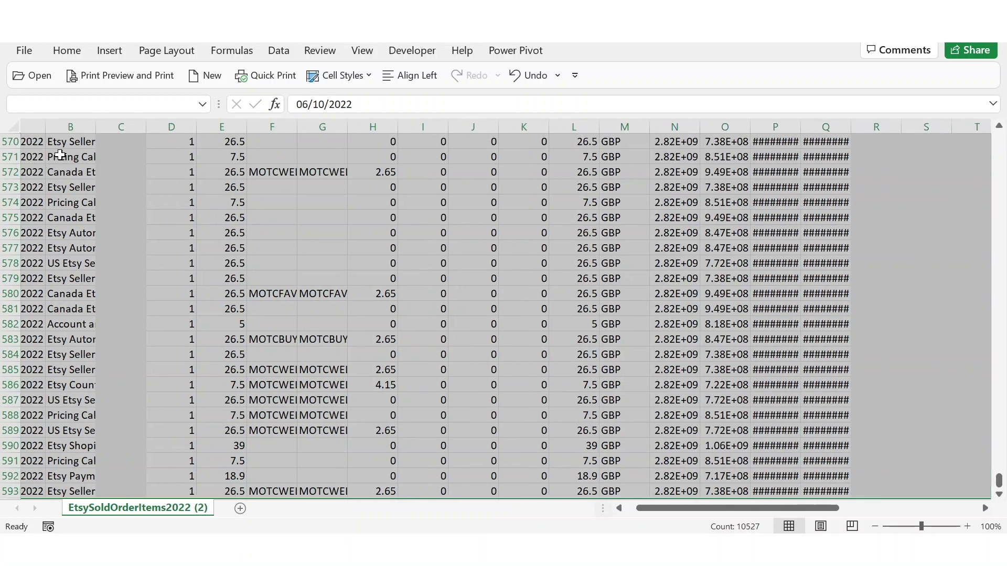
{"action": "key", "text": "shift+Right"}
{"action": "key", "text": "shift+Right"}
{"action": "key", "text": "shift+Right"}
{"action": "key", "text": "shift+Right"}
{"action": "key", "text": "shift+Right"}
{"action": "key", "text": "shift+Right"}
{"action": "key", "text": "shift+Right"}
{"action": "key", "text": "shift+Right"}
{"action": "key", "text": "shift+Right"}
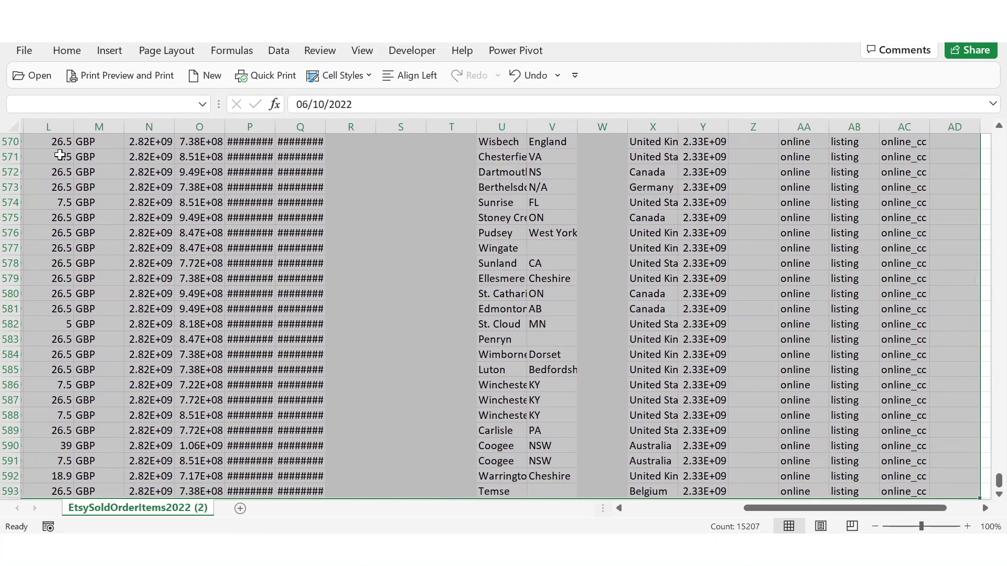
{"action": "key", "text": "shift+Right"}
{"action": "key", "text": "ctrl+c"}
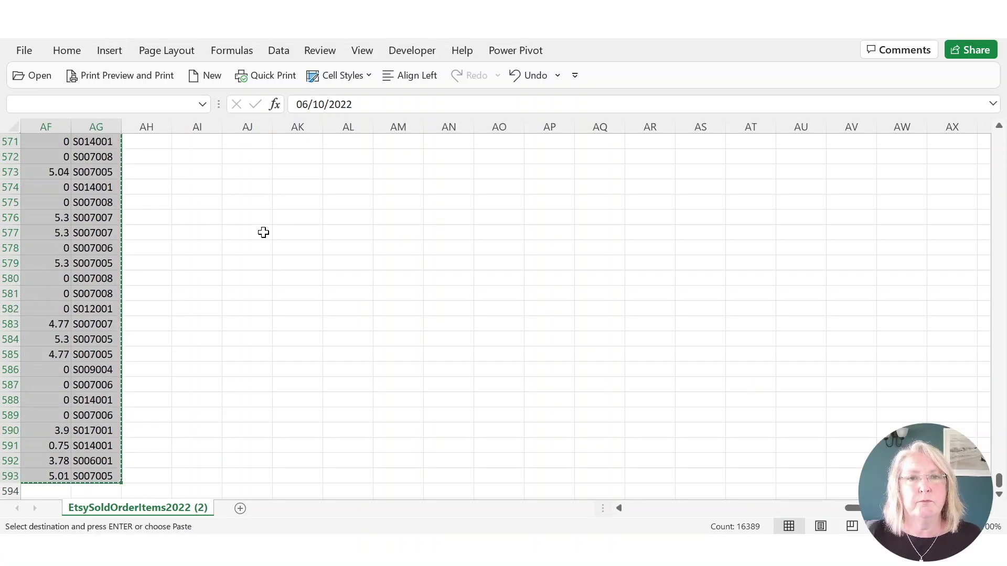
Step: Switch to the VAT bookkeeping workbook and paste the copied order items at cell L2 of the Etsy OrderItem File sheet
{"action": "key", "text": "alt+Tab"}
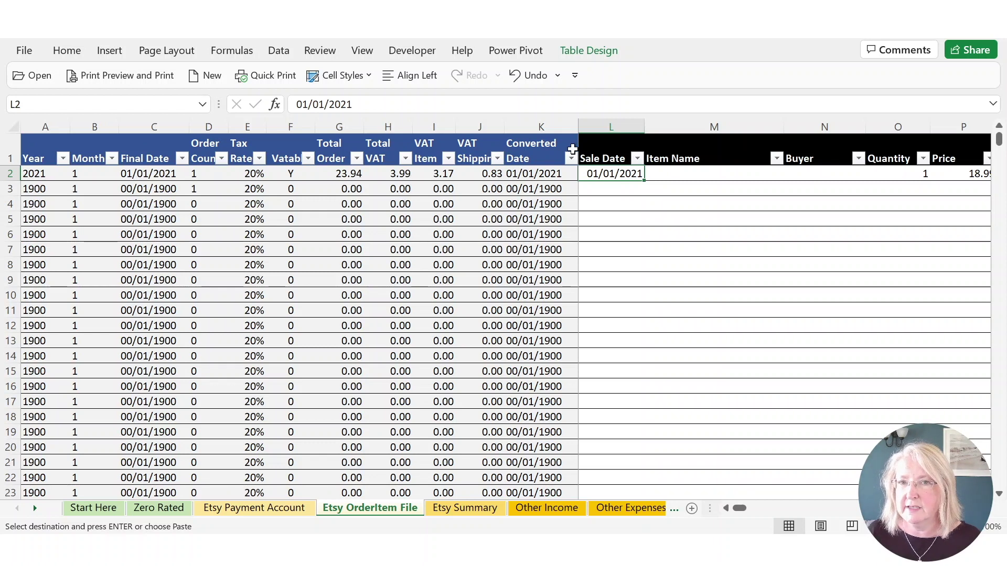
{"action": "right_click", "coordinate": [603, 176]}
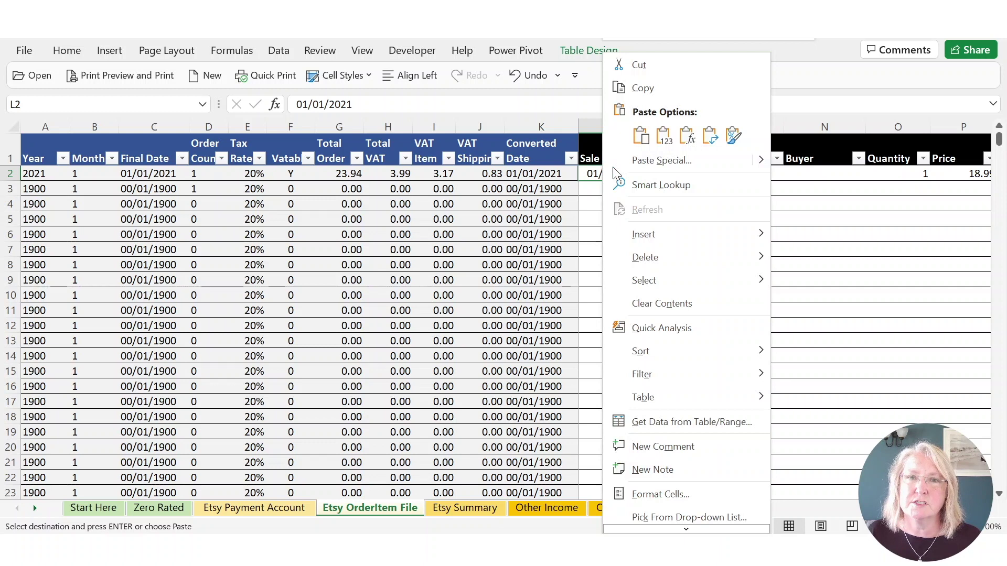
{"action": "left_click", "coordinate": [639, 136]}
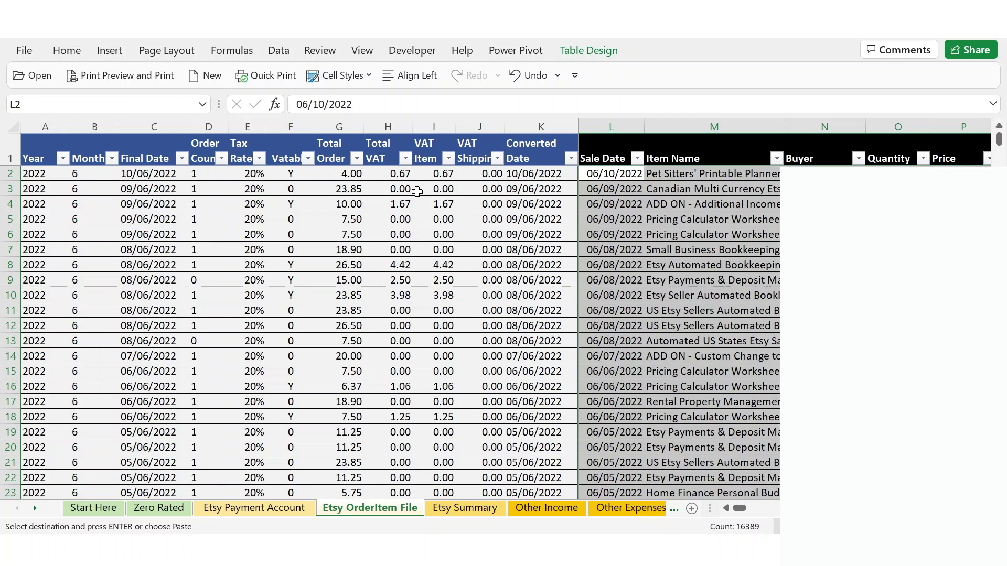
Step: Inspect the row 2 formulas for the Vatable flag, Tax Rate and Total VAT in the Etsy OrderItem File
{"action": "left_click", "coordinate": [288, 173]}
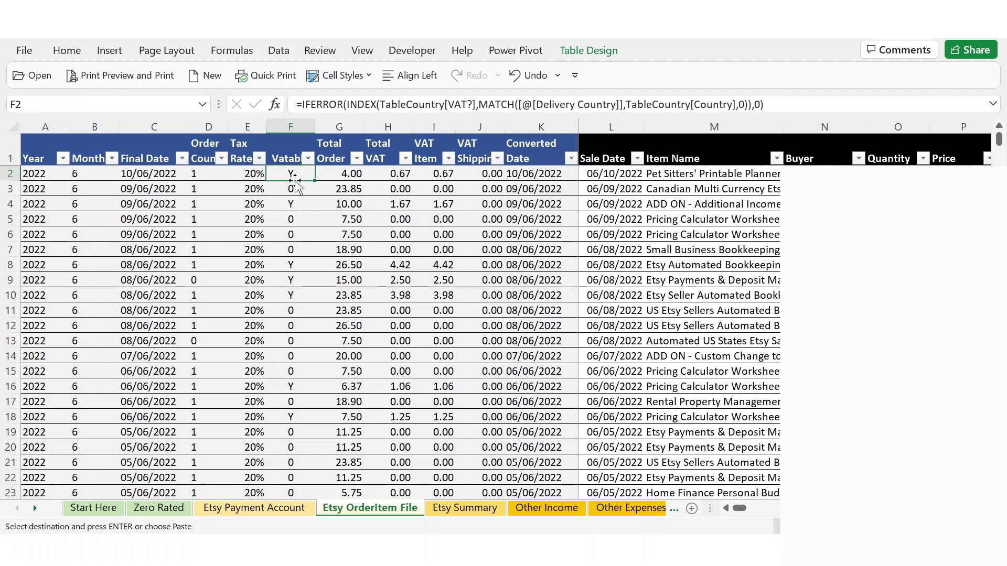
{"action": "left_click", "coordinate": [246, 176]}
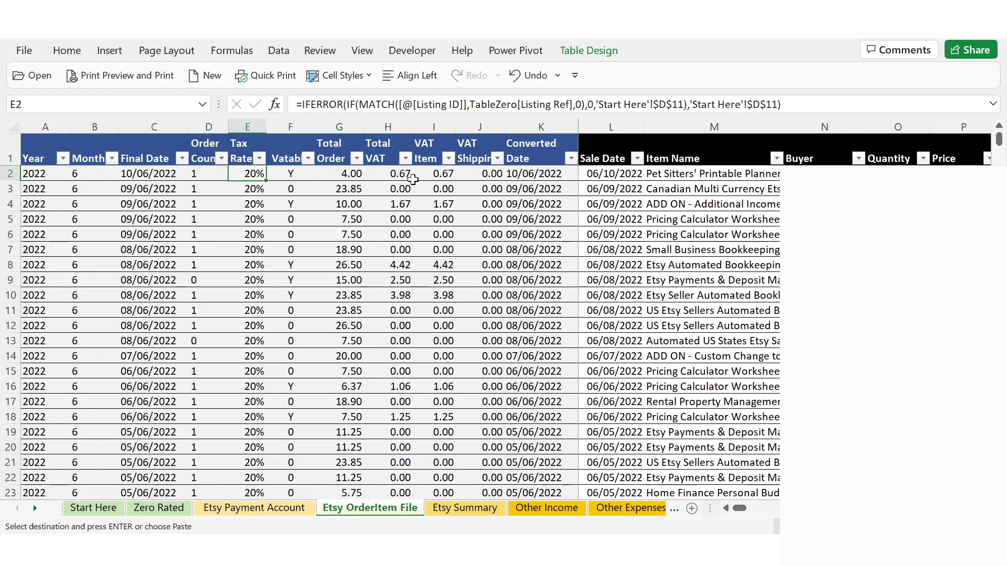
{"action": "left_click", "coordinate": [386, 173]}
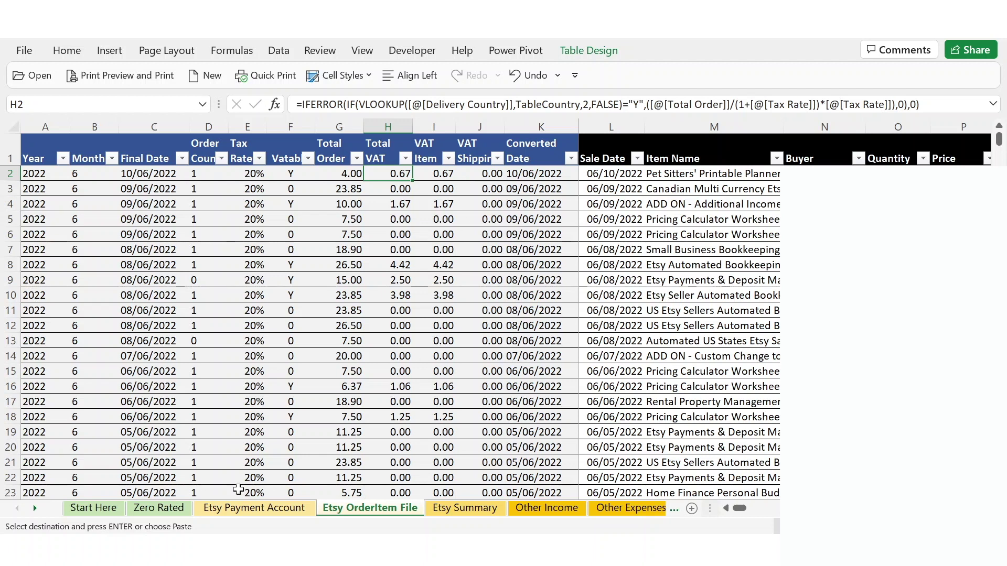
Step: Inspect the VAT Item and Total VAT formulas in the Etsy Payment Account sheet and return to the Etsy OrderItem File
{"action": "left_click", "coordinate": [250, 508]}
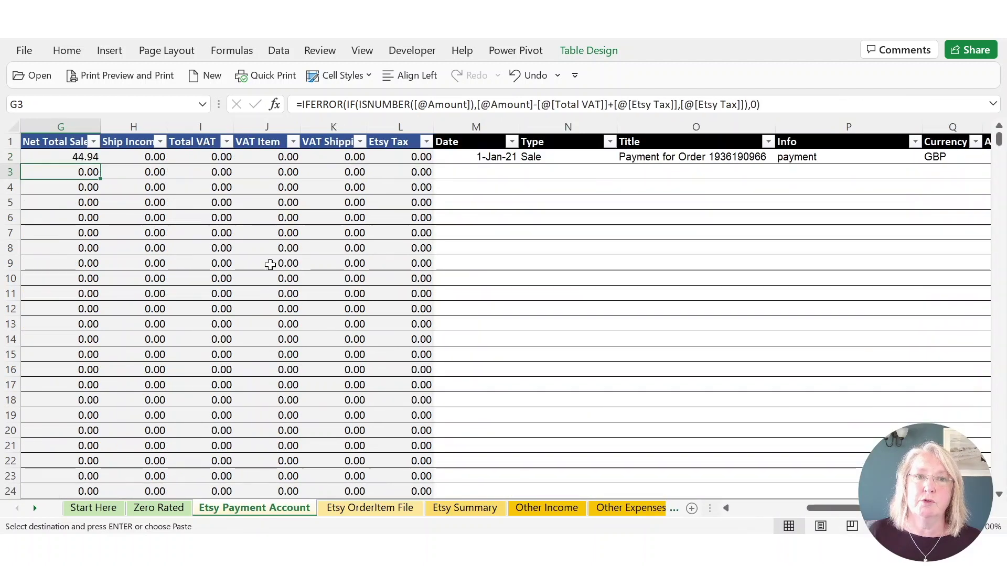
{"action": "left_click", "coordinate": [265, 156]}
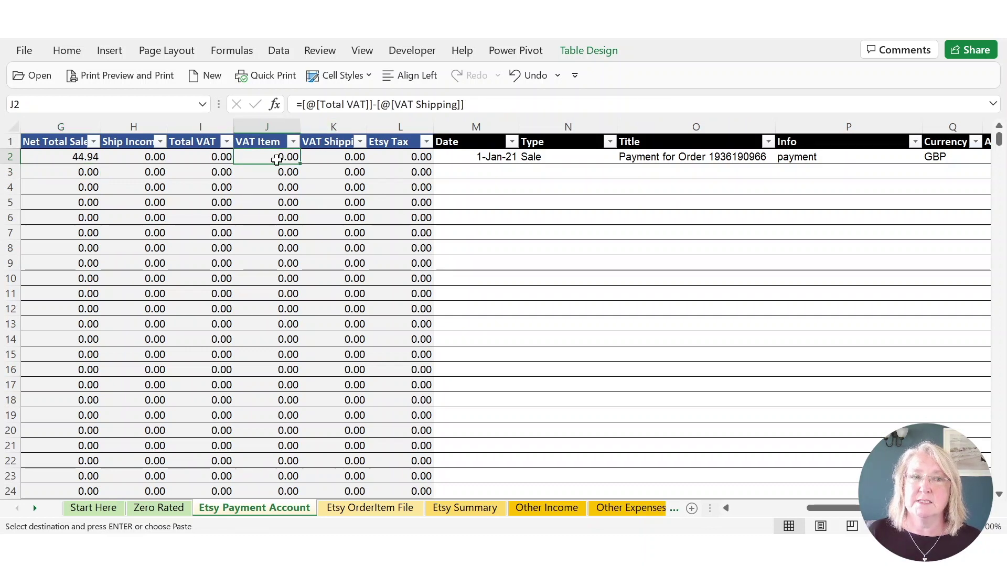
{"action": "left_click", "coordinate": [192, 212]}
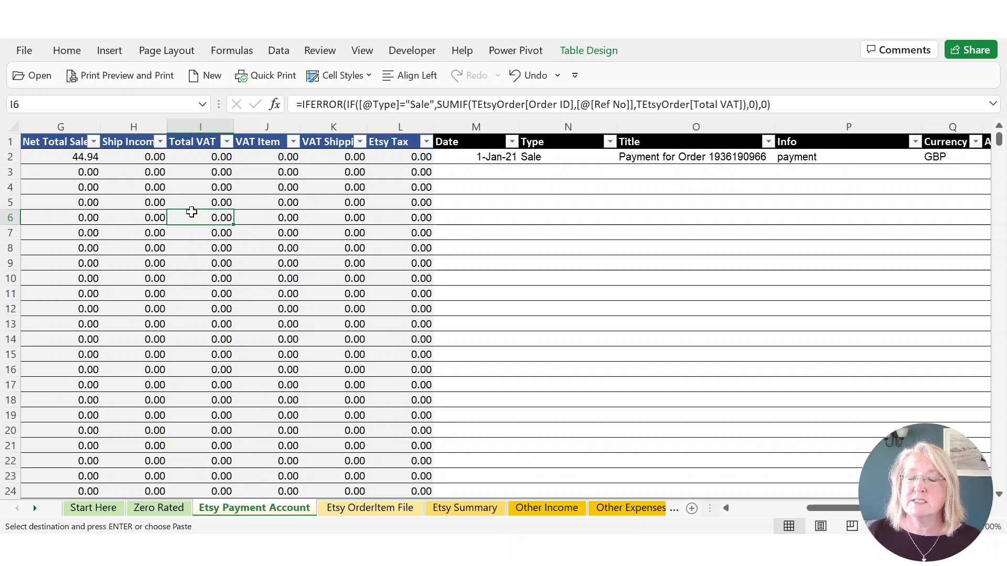
{"action": "left_click", "coordinate": [344, 509]}
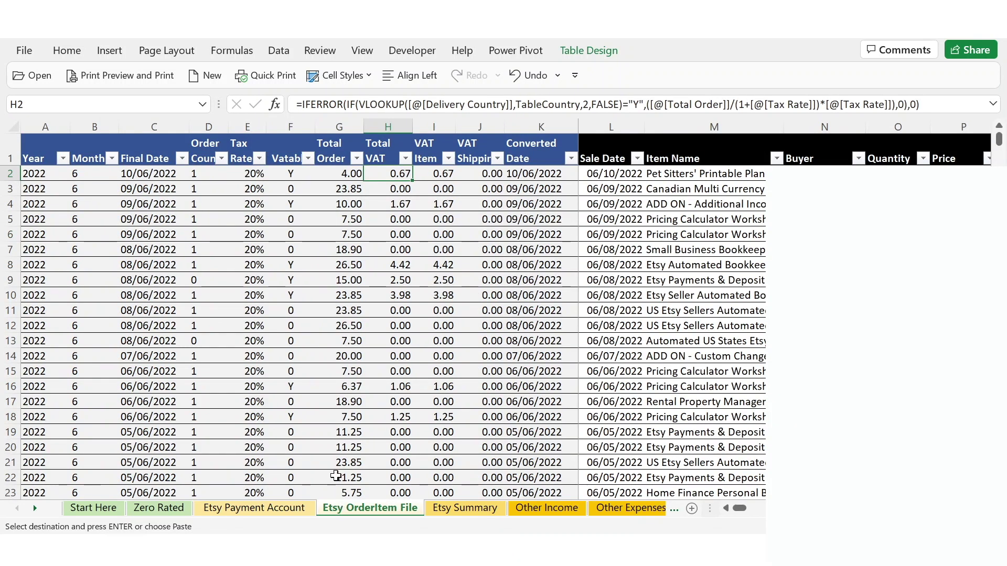